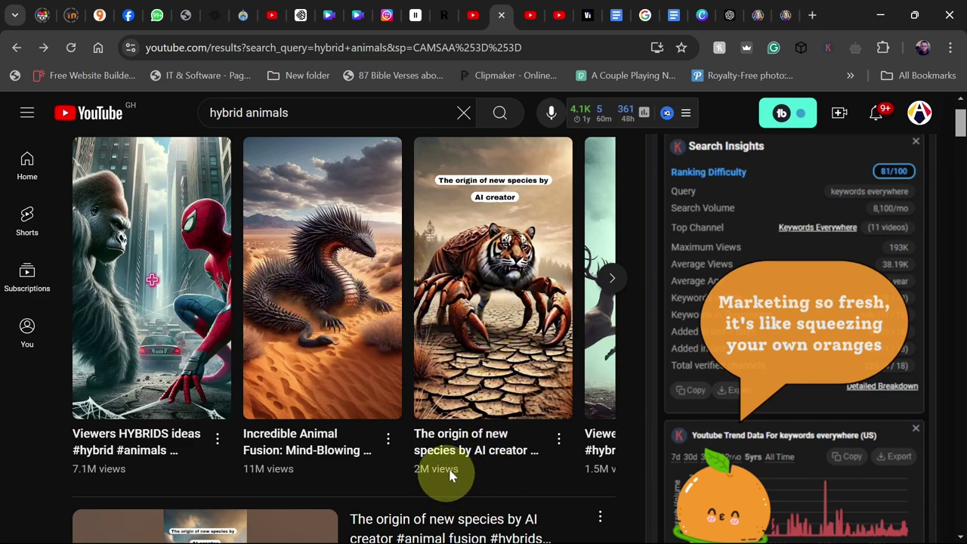
# Browse the 'hybrid animals' Shorts results, then bring up the Bionic AI channel's Shorts page.
pyautogui.scroll(-1, 458, 464)
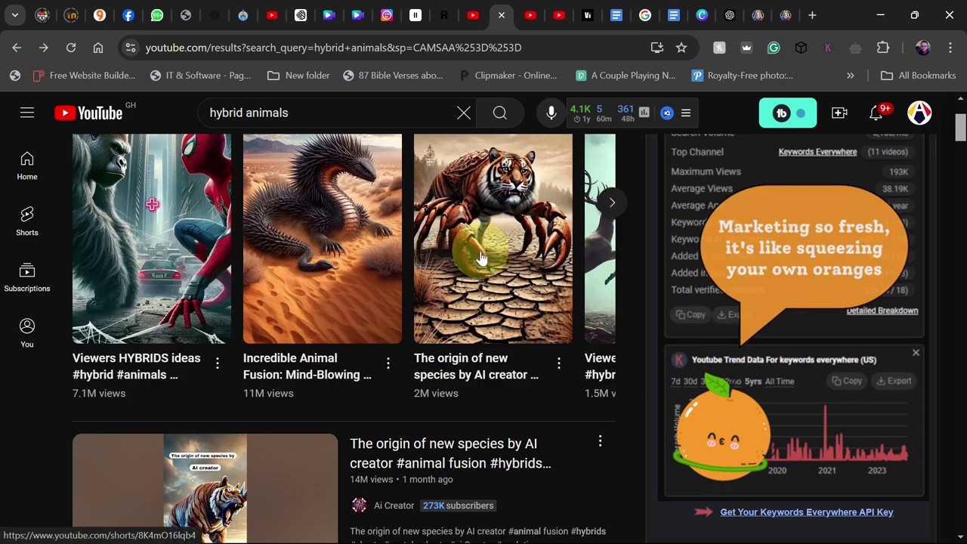
pyautogui.scroll(1, 484, 299)
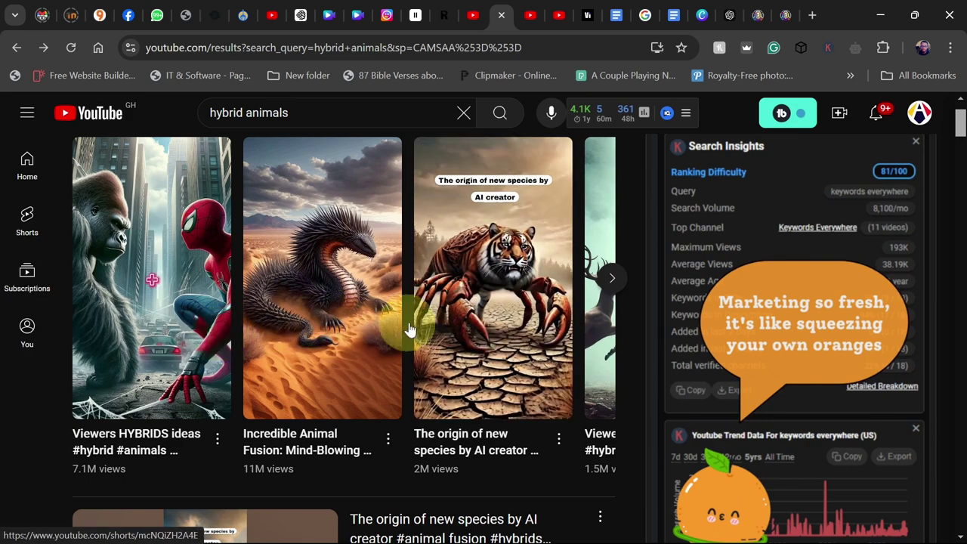
pyautogui.click(529, 15)
# View the Bionic AI channel's About details and select its join date.
pyautogui.scroll(8, 389, 283)
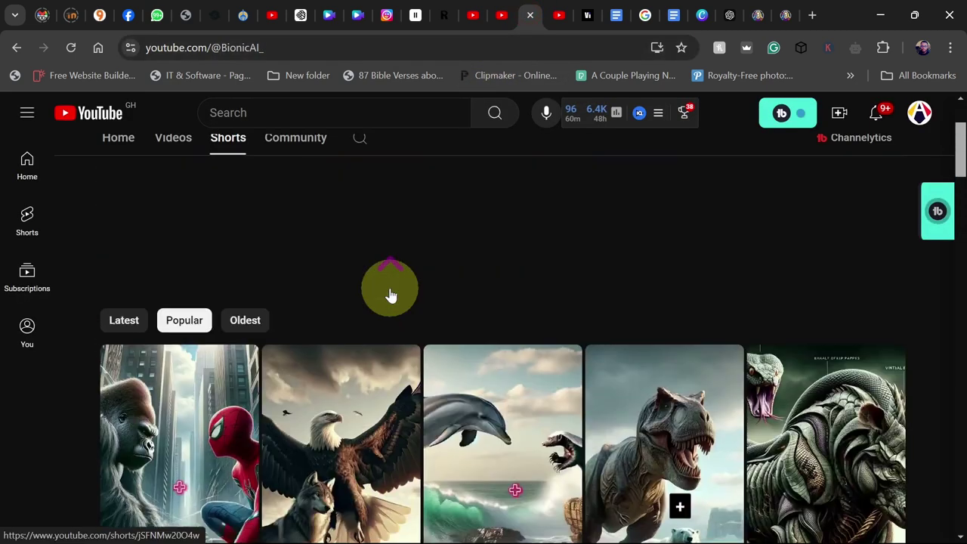
pyautogui.scroll(-2, 617, 309)
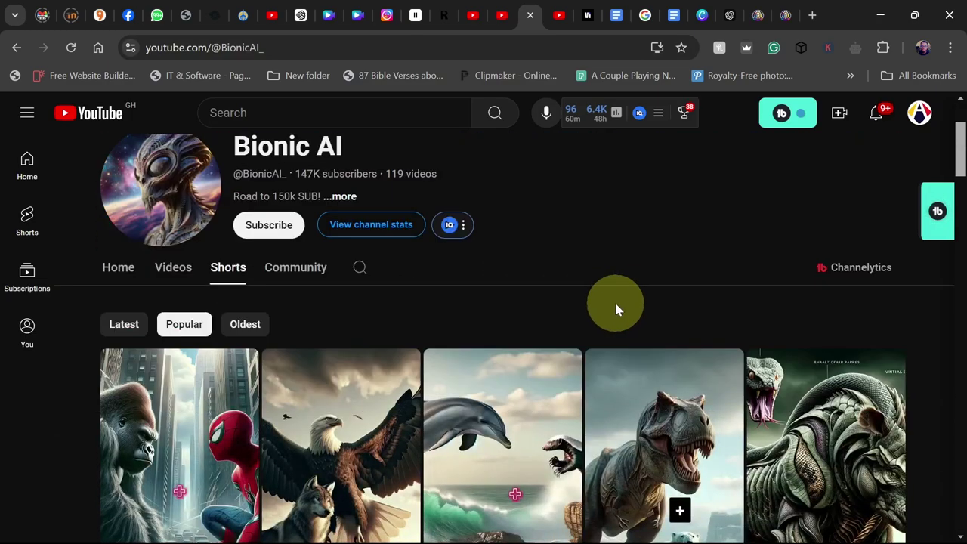
pyautogui.scroll(-2, 614, 308)
pyautogui.scroll(-2, 197, 491)
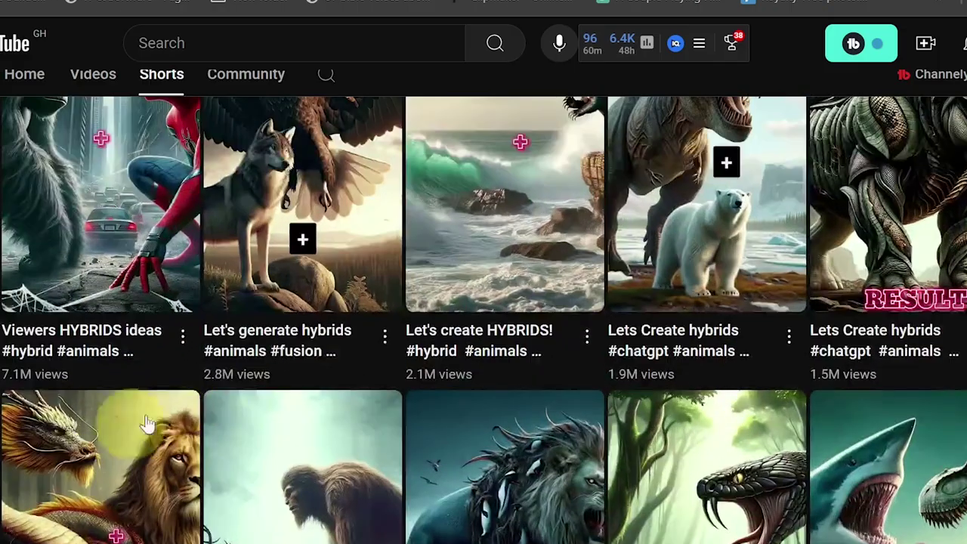
pyautogui.scroll(5, 799, 399)
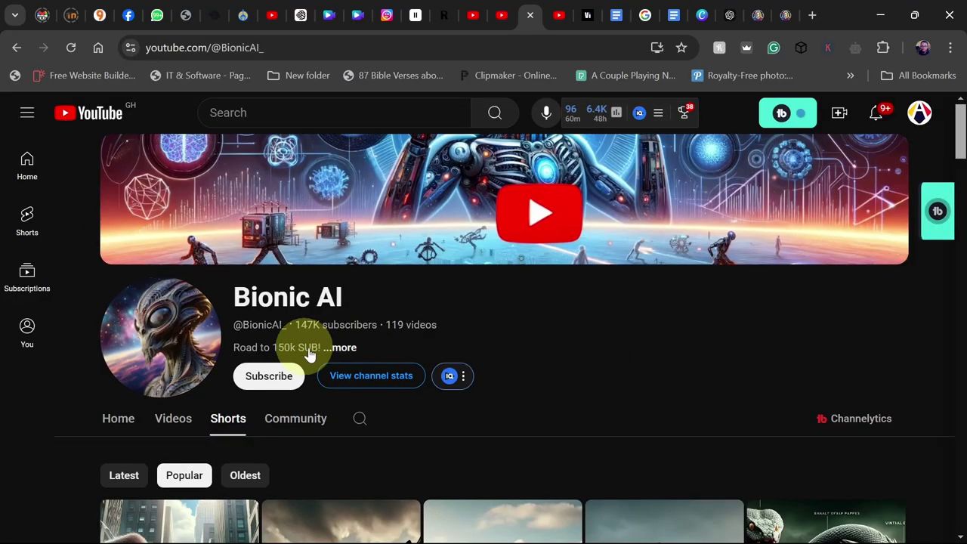
pyautogui.click(340, 348)
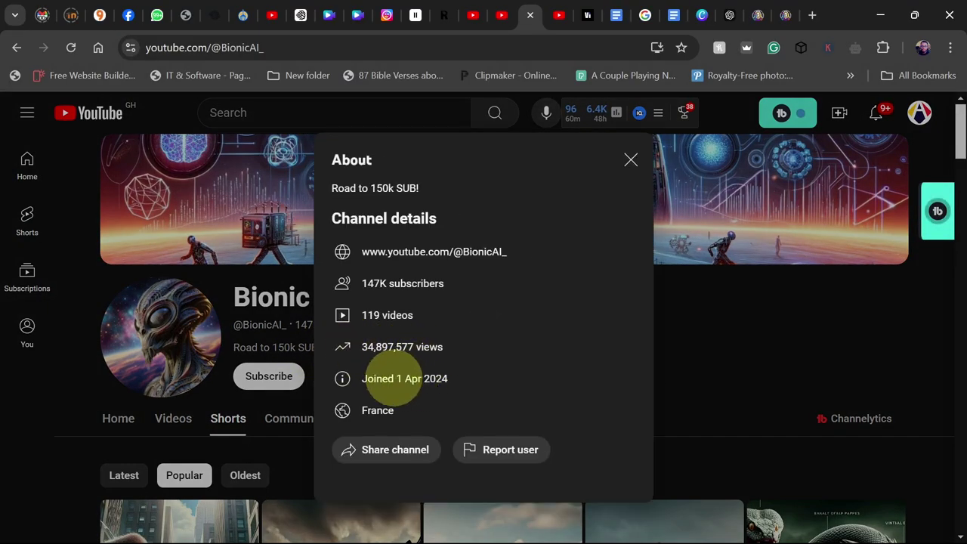
pyautogui.moveTo(399, 378); pyautogui.dragTo(468, 379)
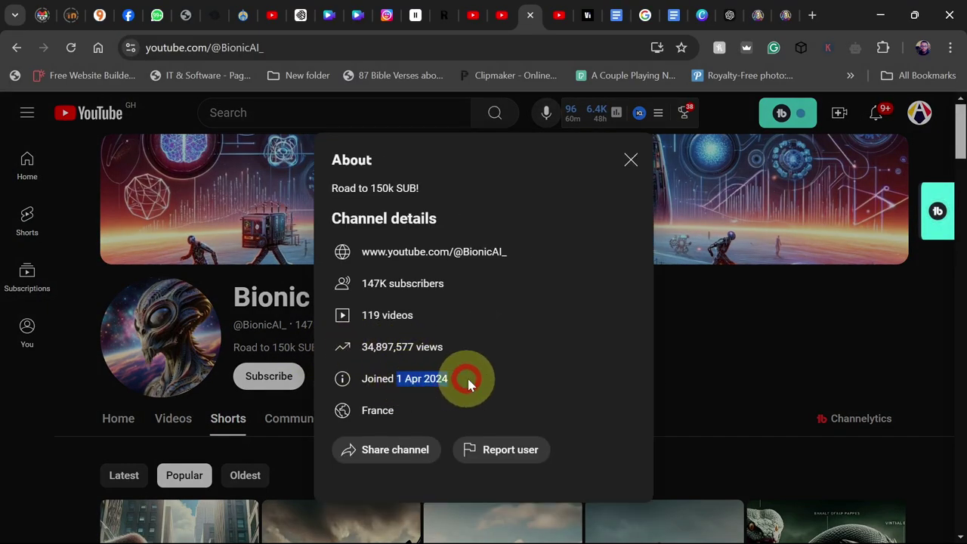
pyautogui.click(629, 163)
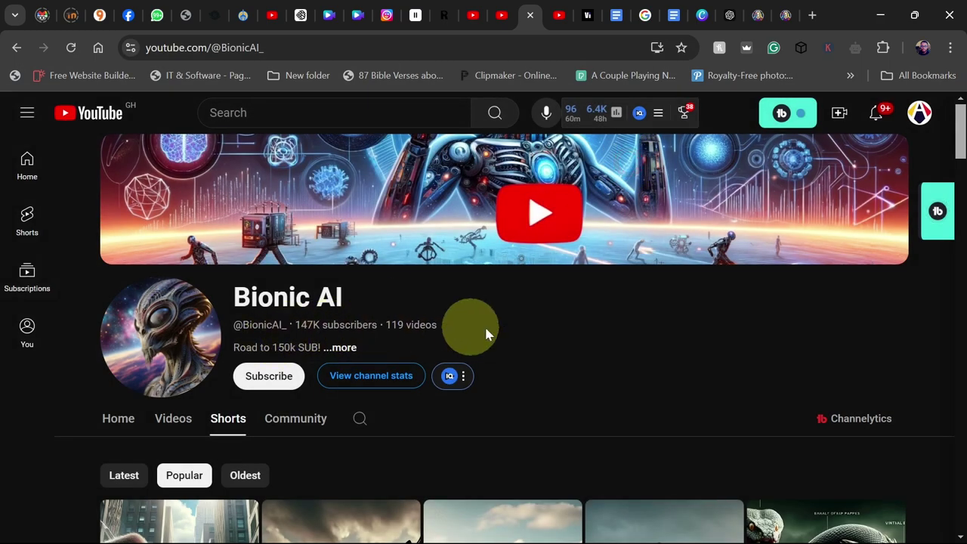
# Scroll through Bionic AI's popular Shorts and move to the Planet of Ai channel page.
pyautogui.scroll(-1, 591, 333)
pyautogui.scroll(-5, 673, 343)
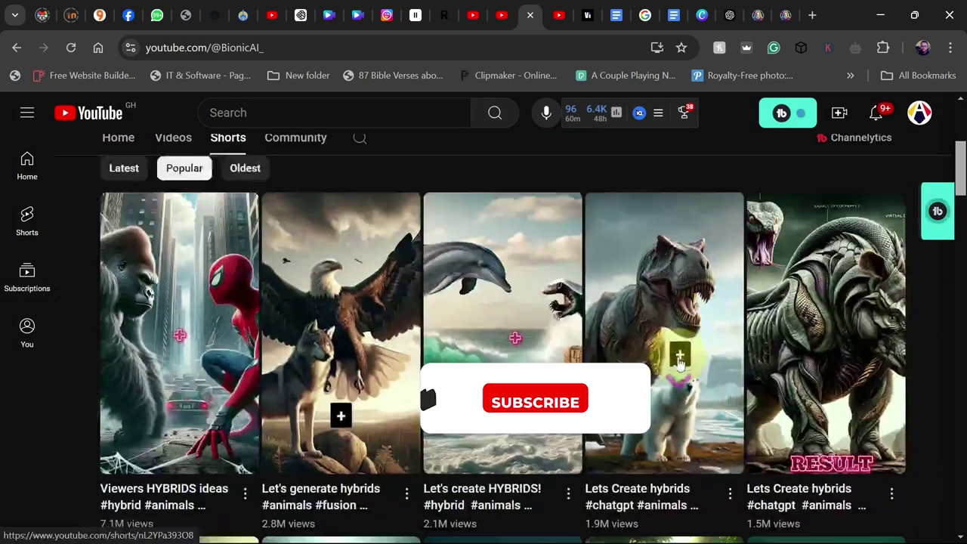
pyautogui.scroll(-3, 674, 366)
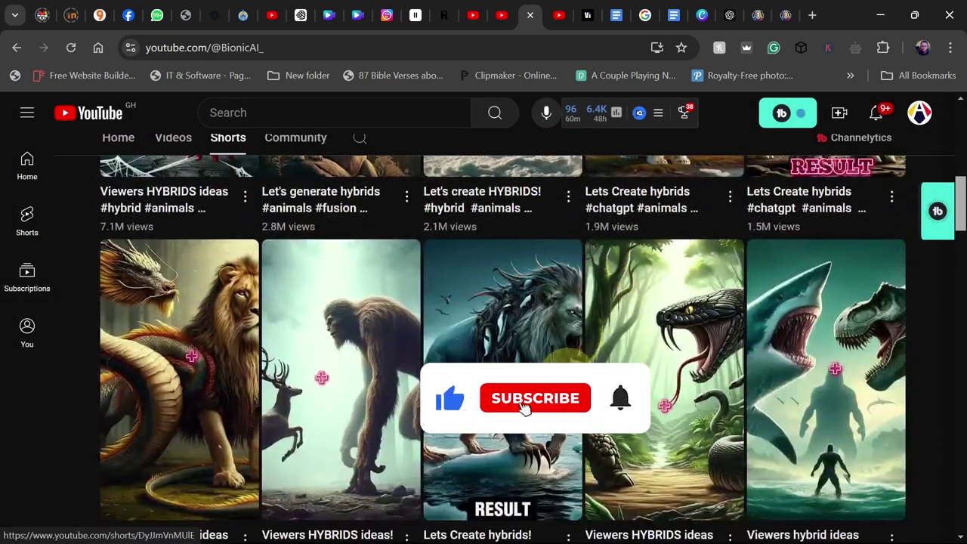
pyautogui.click(558, 16)
pyautogui.scroll(8, 489, 291)
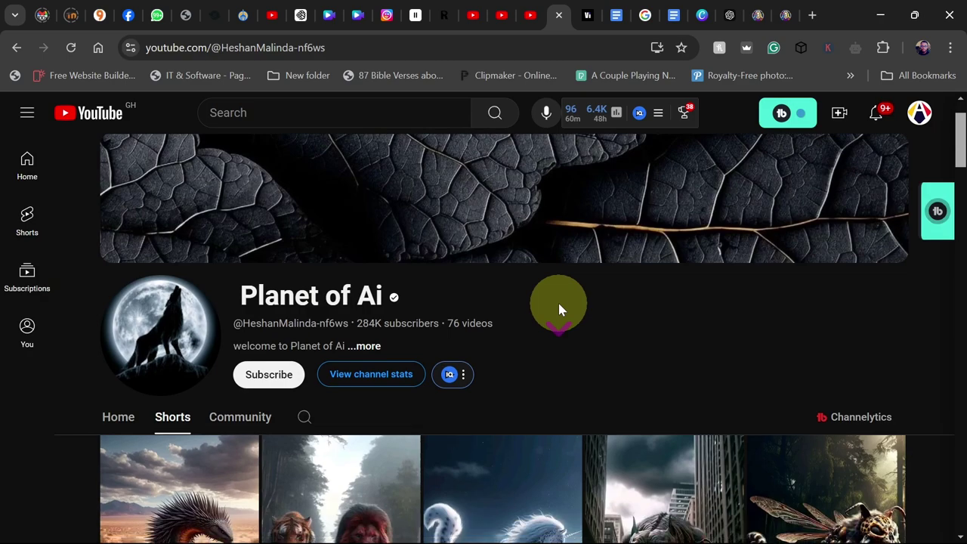
# Check the Planet of Ai channel's About details (284K subscribers, 76 videos).
pyautogui.scroll(-4, 559, 299)
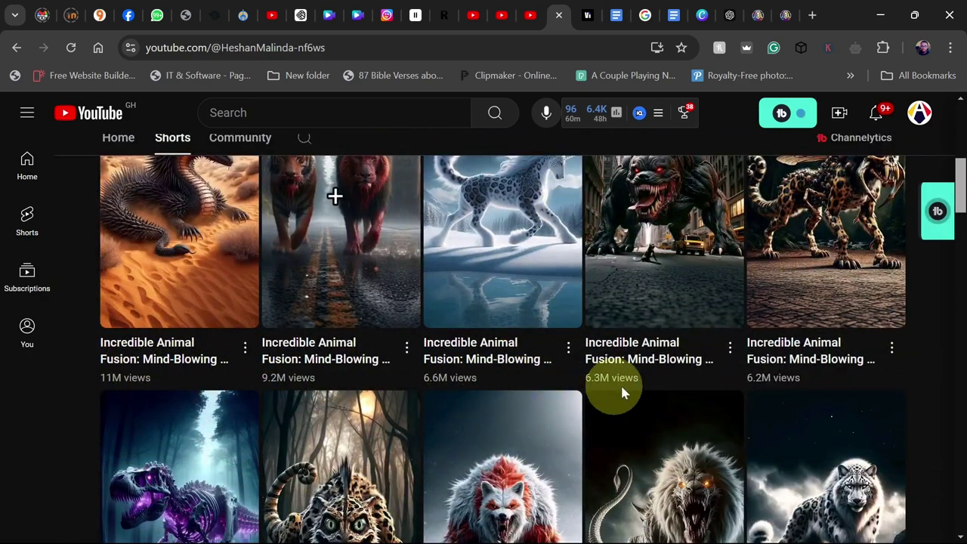
pyautogui.scroll(2, 578, 372)
pyautogui.scroll(5, 577, 362)
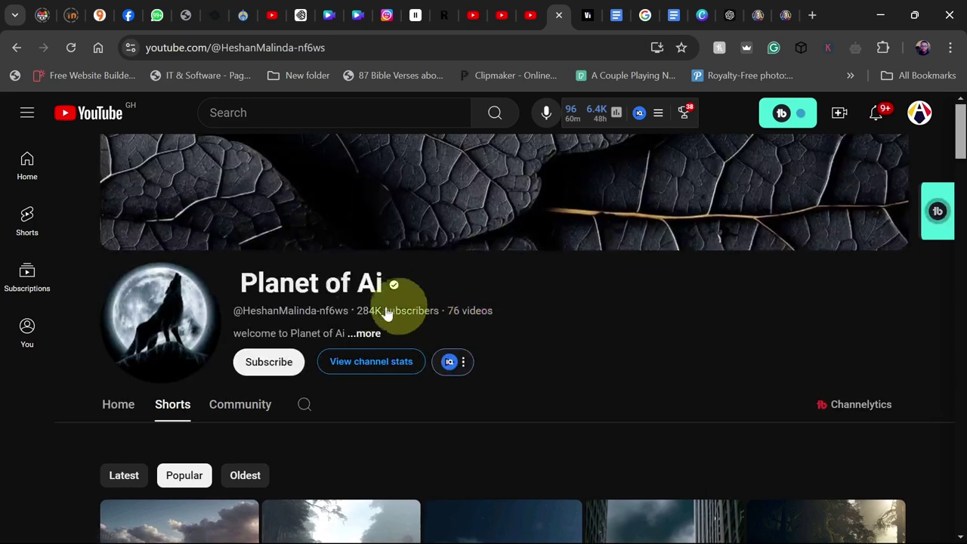
pyautogui.click(365, 350)
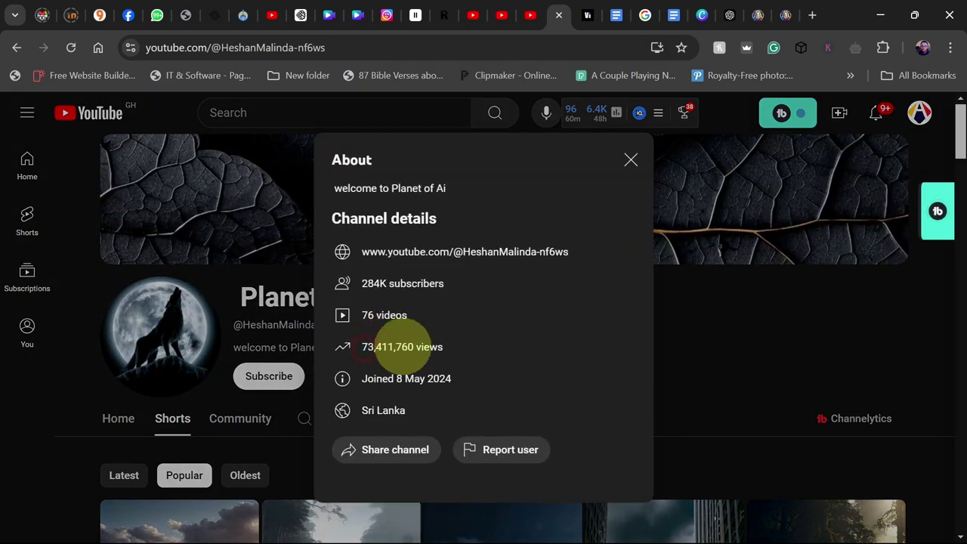
pyautogui.click(629, 161)
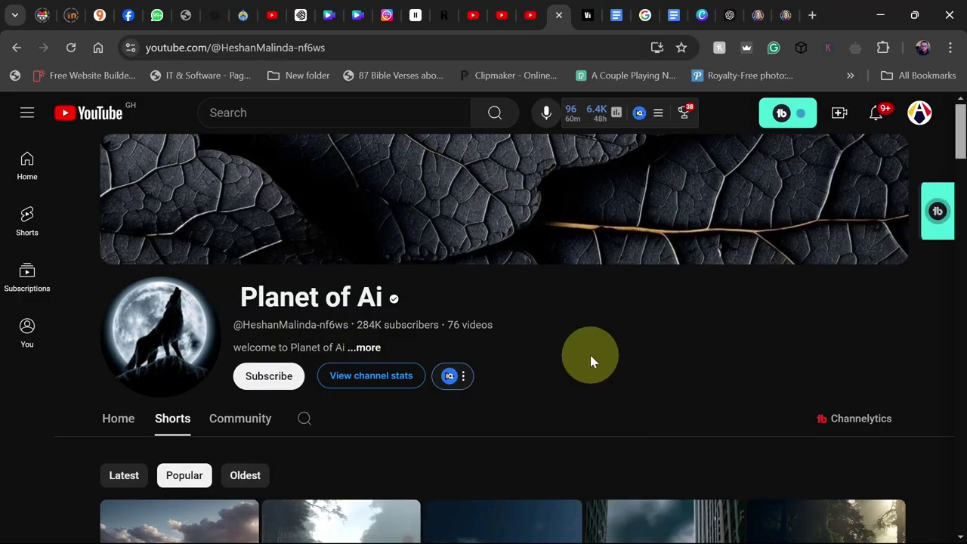
# Glance at the prompt document and Leonardo.Ai, then bring up Designer's lion-fish images.
pyautogui.click(675, 15)
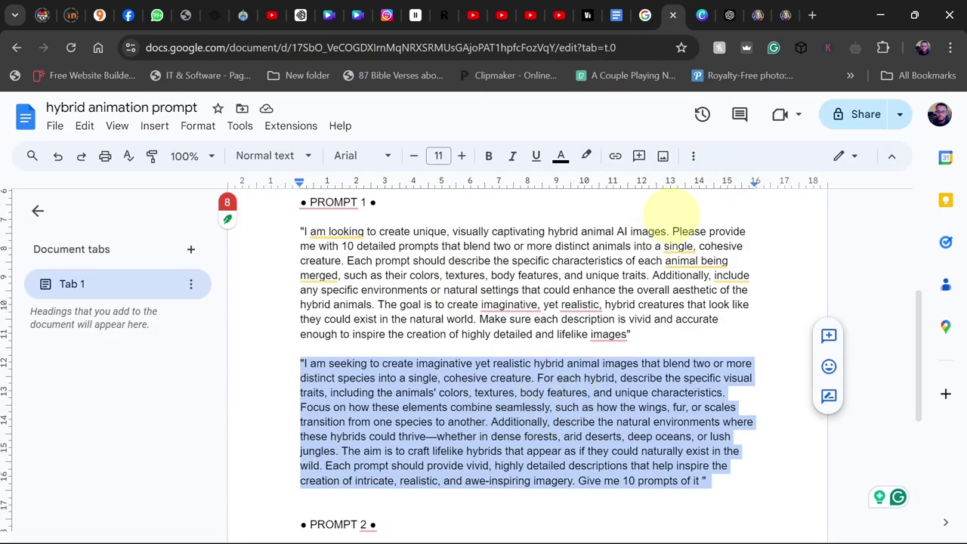
pyautogui.click(757, 15)
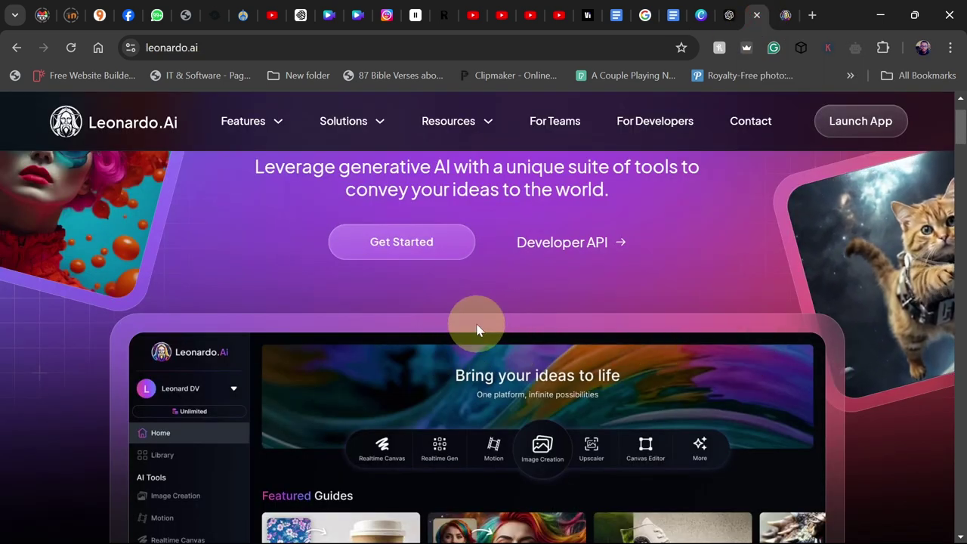
pyautogui.moveTo(324, 528)
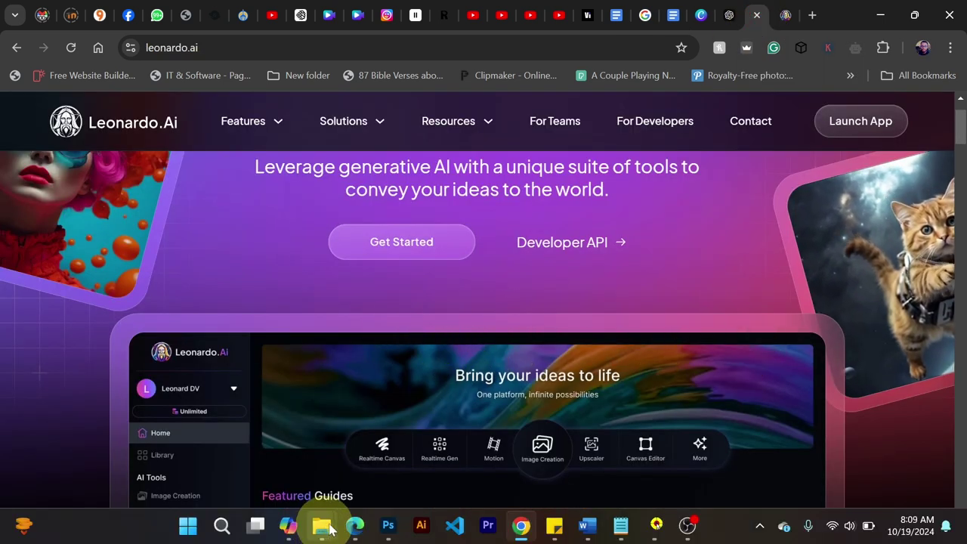
pyautogui.click(356, 525)
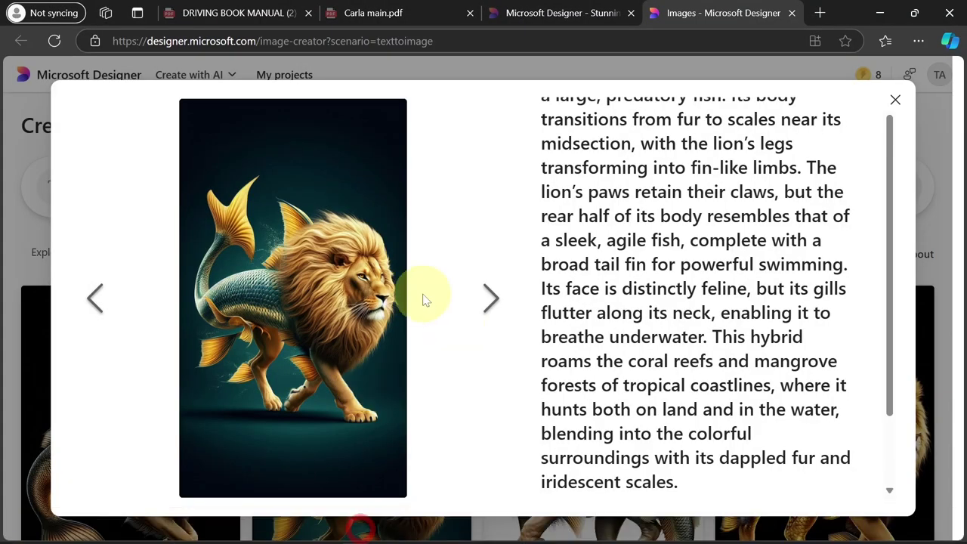
# Compare the next lion-fish variant with the dark-teal one, then return to Leonardo.Ai.
pyautogui.click(495, 299)
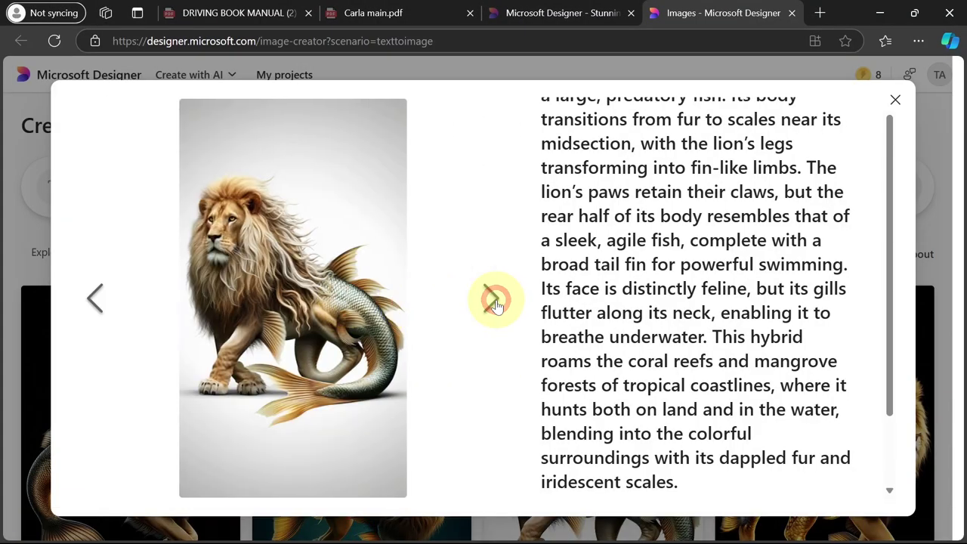
pyautogui.click(97, 301)
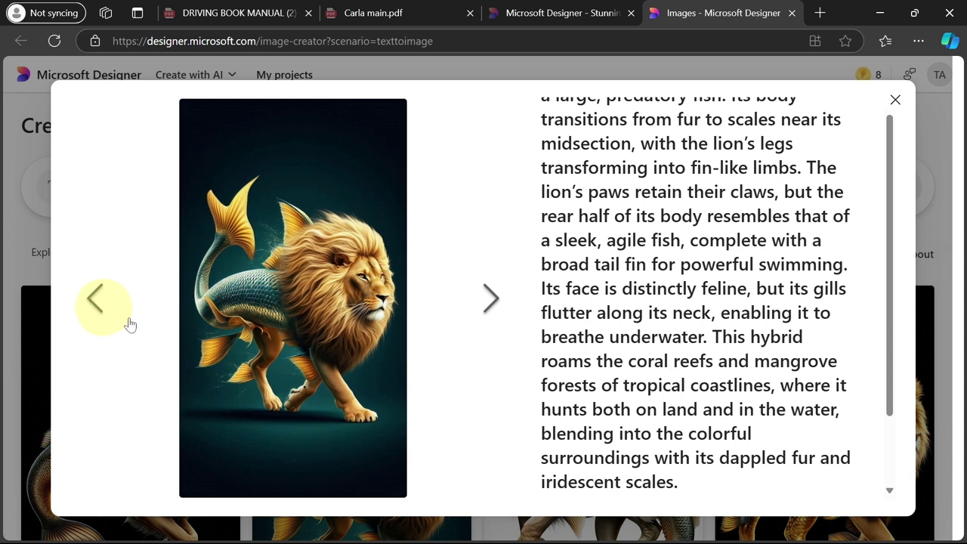
pyautogui.moveTo(484, 536)
pyautogui.click(522, 526)
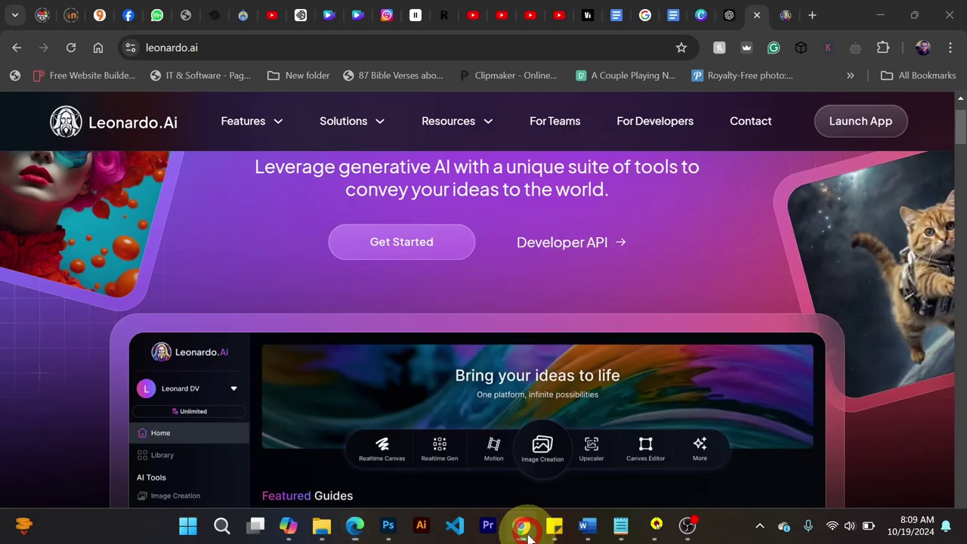
# Copy the second prompt paragraph from the hybrid animation prompt document for ChatGPT.
pyautogui.click(673, 15)
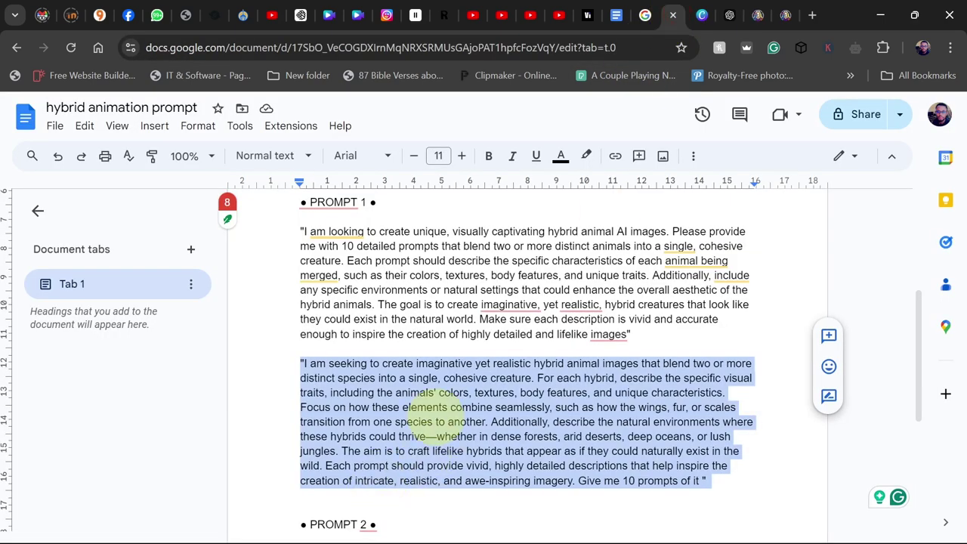
pyautogui.rightClick(434, 419)
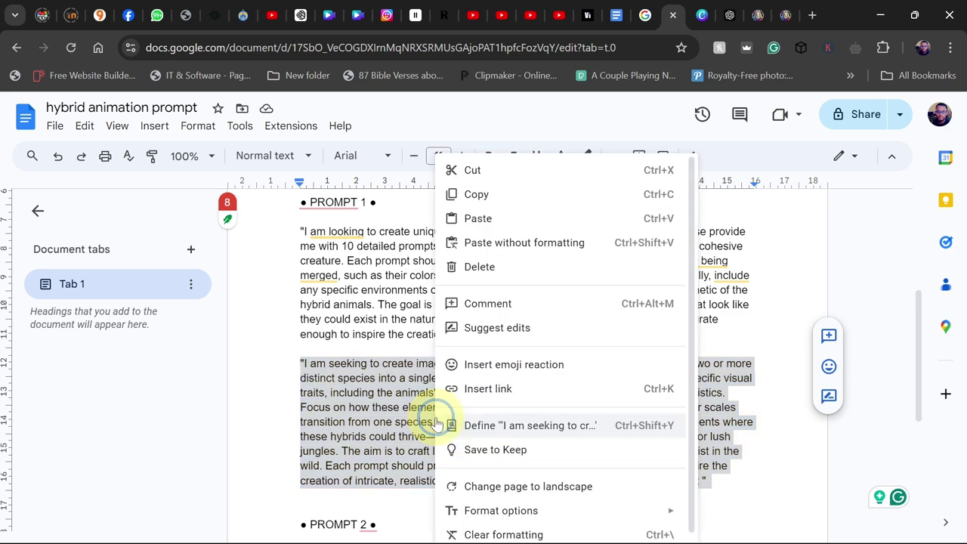
pyautogui.click(485, 193)
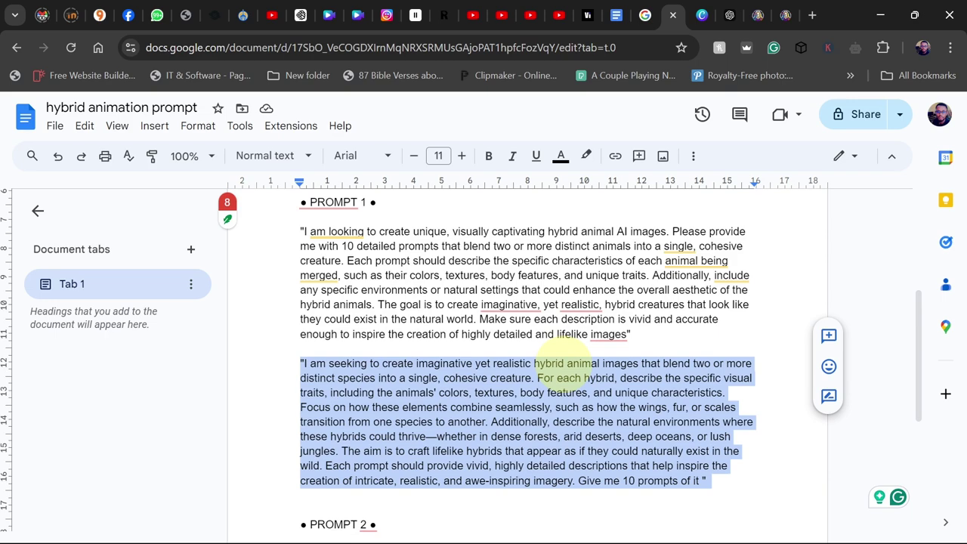
pyautogui.click(729, 15)
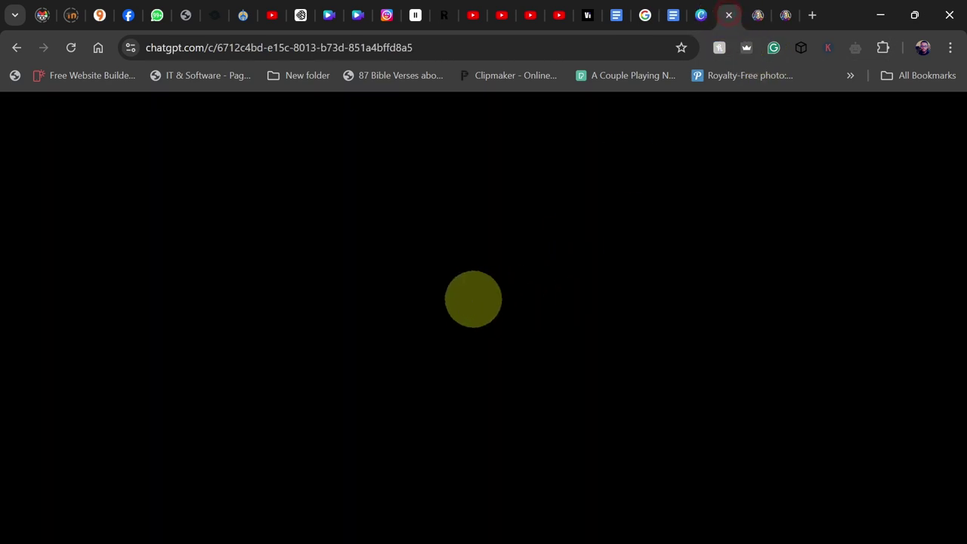
# Paste and send the request for 5 lifelike hybrid animal prompts with their environments.
pyautogui.scroll(-10, 529, 407)
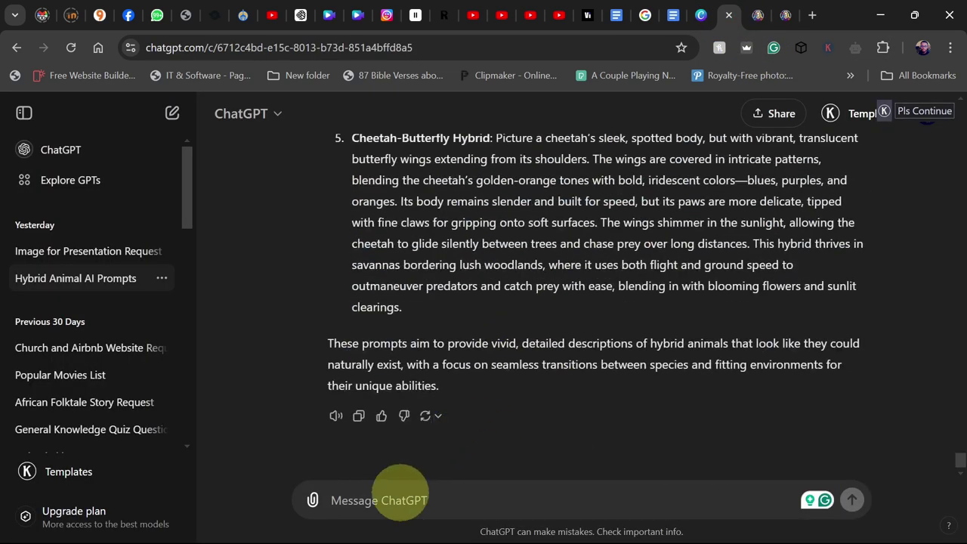
pyautogui.hotkey('ctrl', 'v')
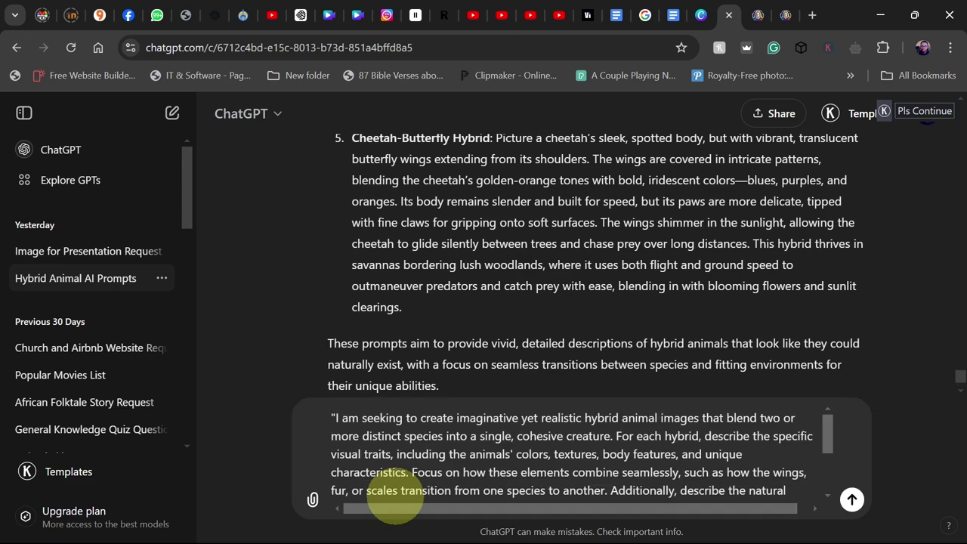
pyautogui.moveTo(827, 437); pyautogui.dragTo(829, 480)
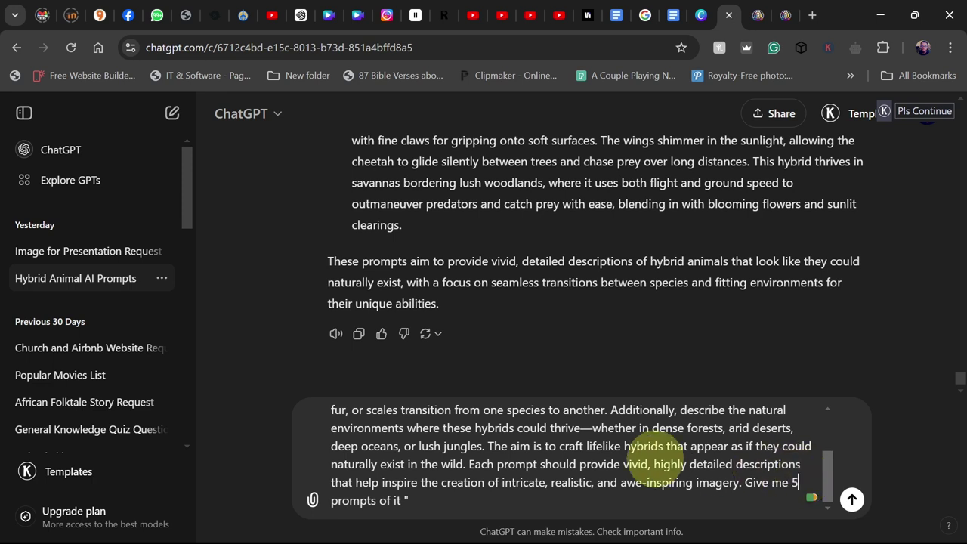
pyautogui.scroll(2, 463, 495)
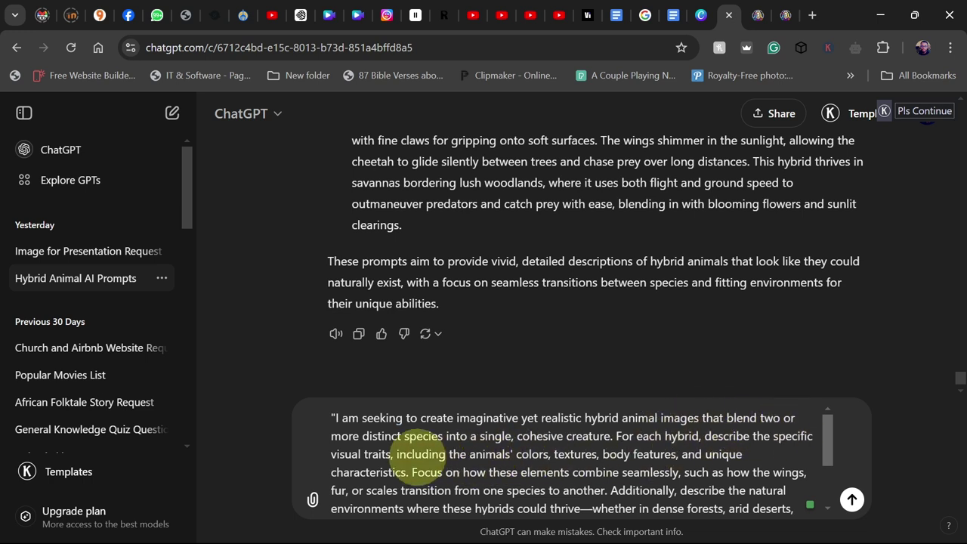
pyautogui.scroll(-3, 574, 462)
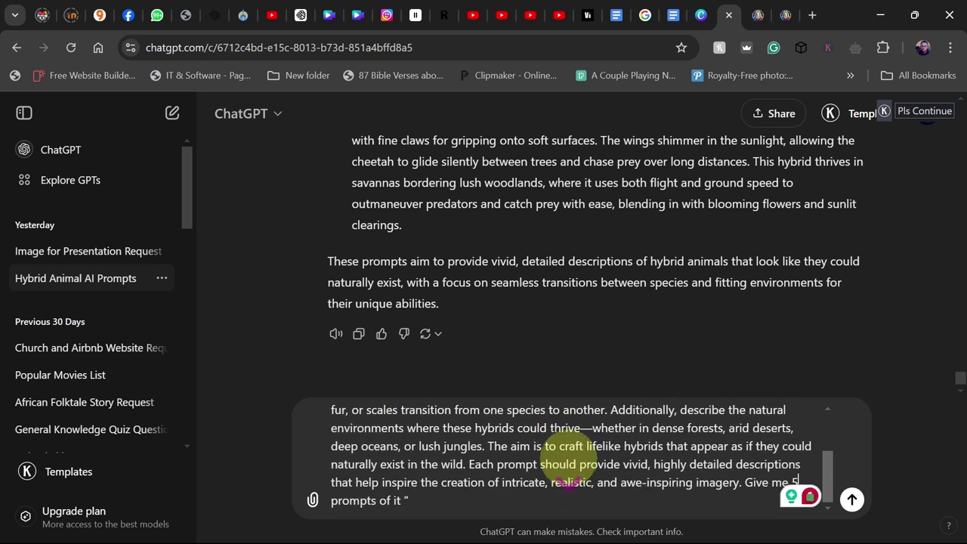
pyautogui.click(851, 500)
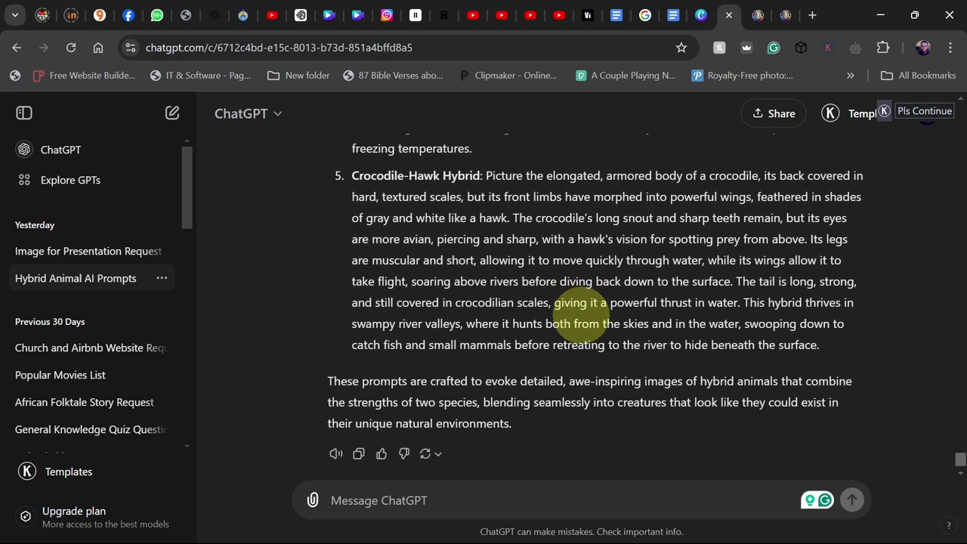
# Review ChatGPT's five hybrid prompts, Leopard-Owl through Crocodile-Hawk, then revisit Leonardo.Ai and Designer.
pyautogui.scroll(10, 580, 315)
pyautogui.scroll(5, 581, 317)
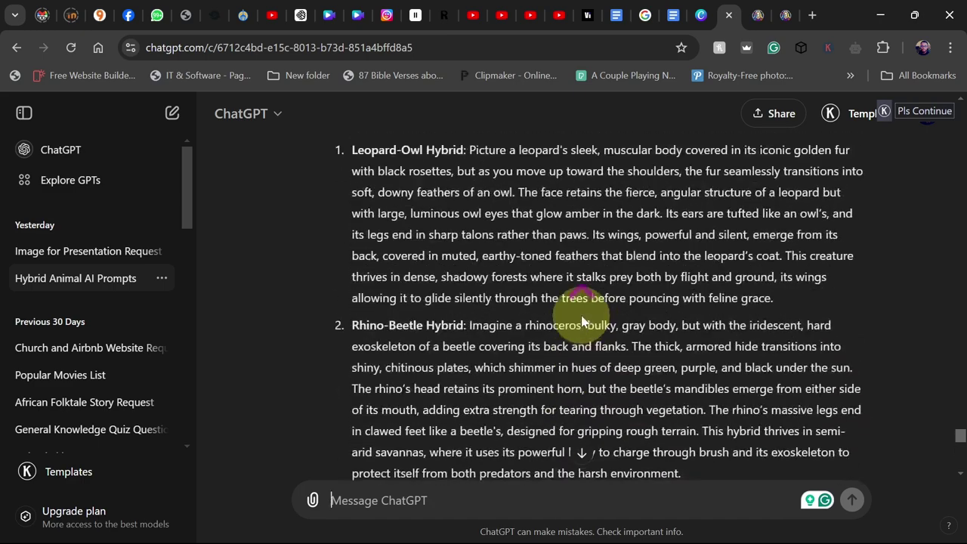
pyautogui.scroll(-1, 560, 349)
pyautogui.scroll(-1, 560, 349)
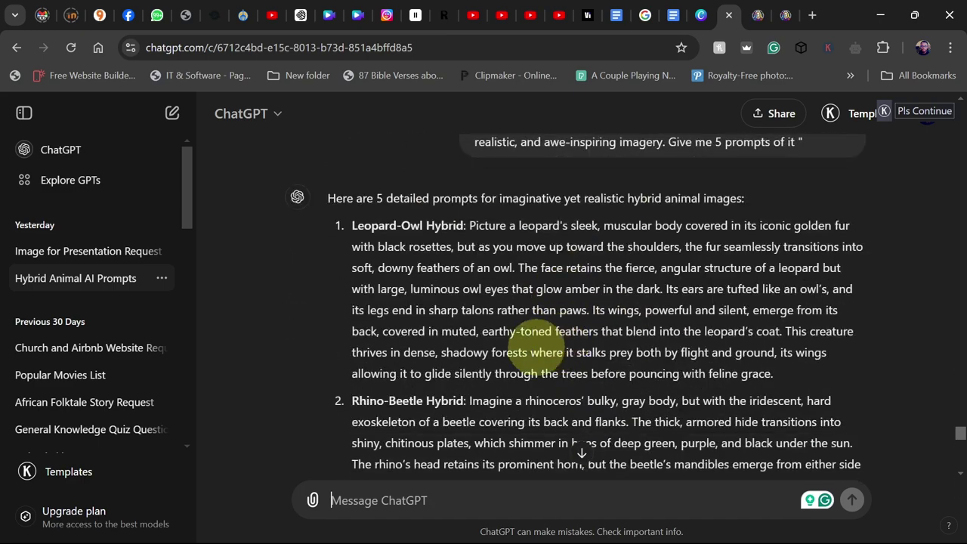
pyautogui.click(787, 15)
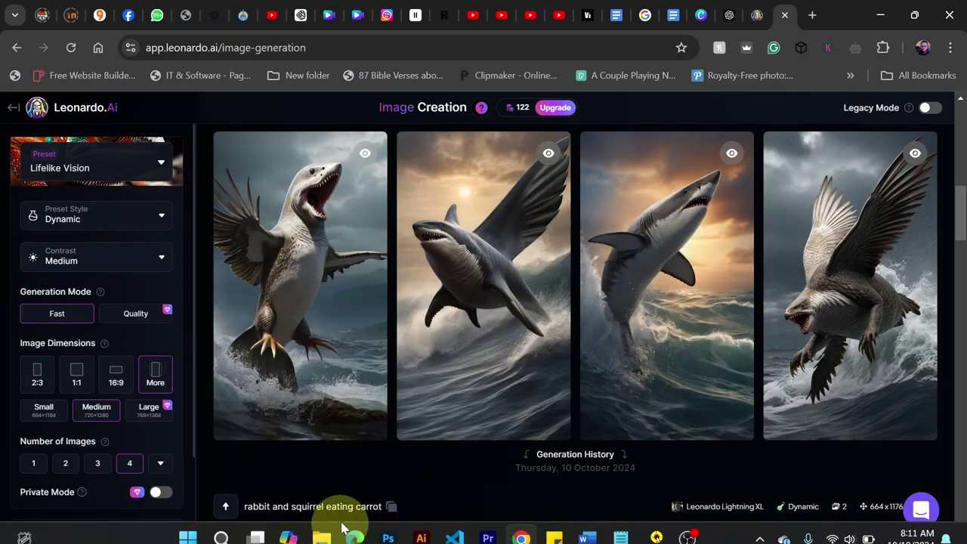
pyautogui.click(353, 526)
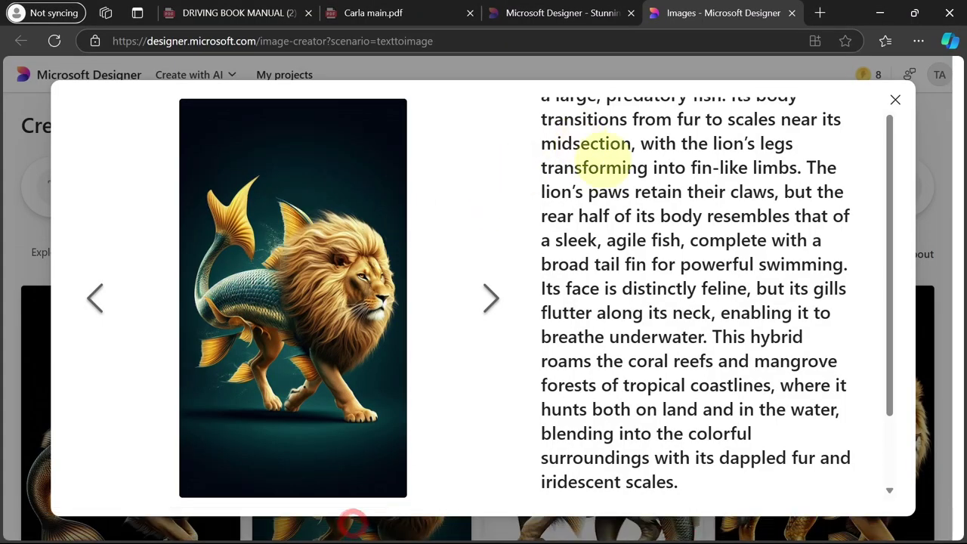
# Close the lion-fish details to show all four results, then return to Leonardo.Ai.
pyautogui.click(895, 103)
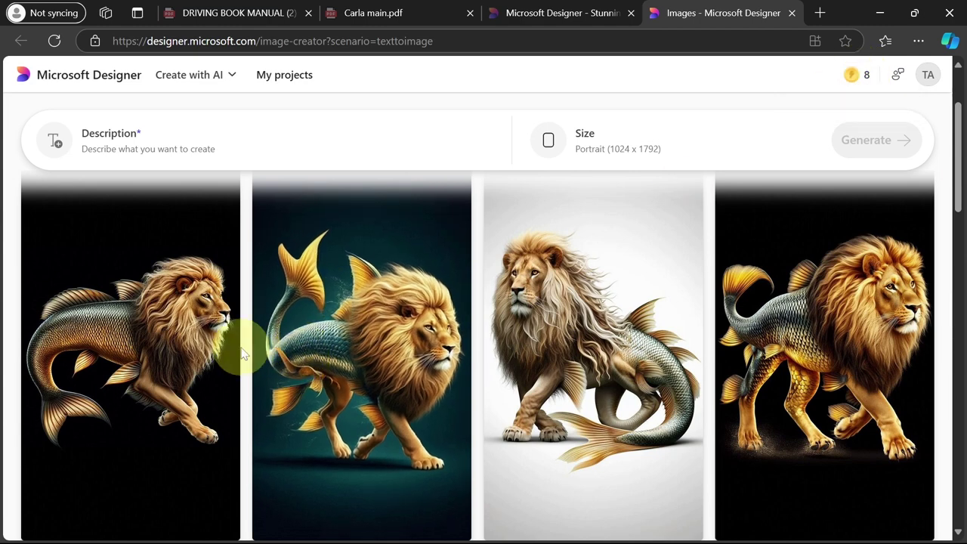
pyautogui.moveTo(558, 534)
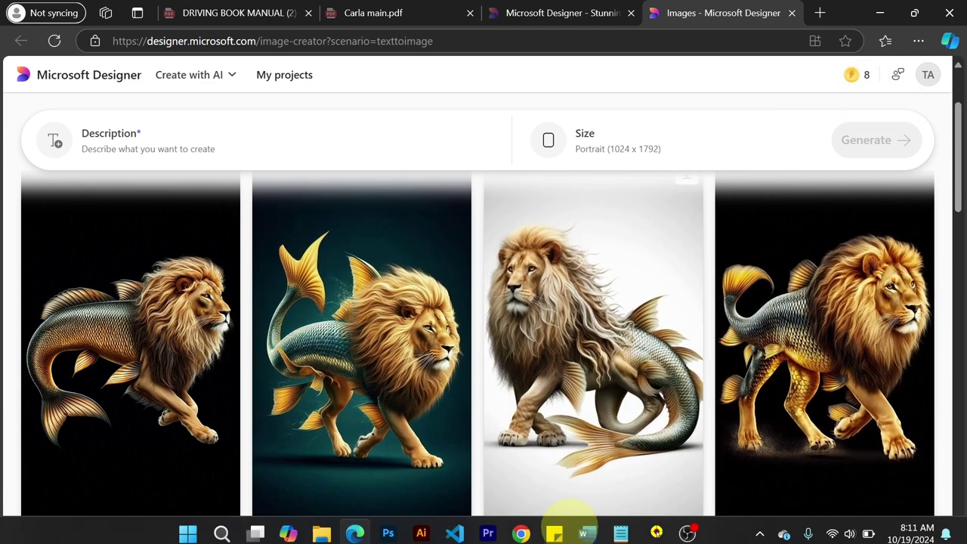
pyautogui.click(521, 529)
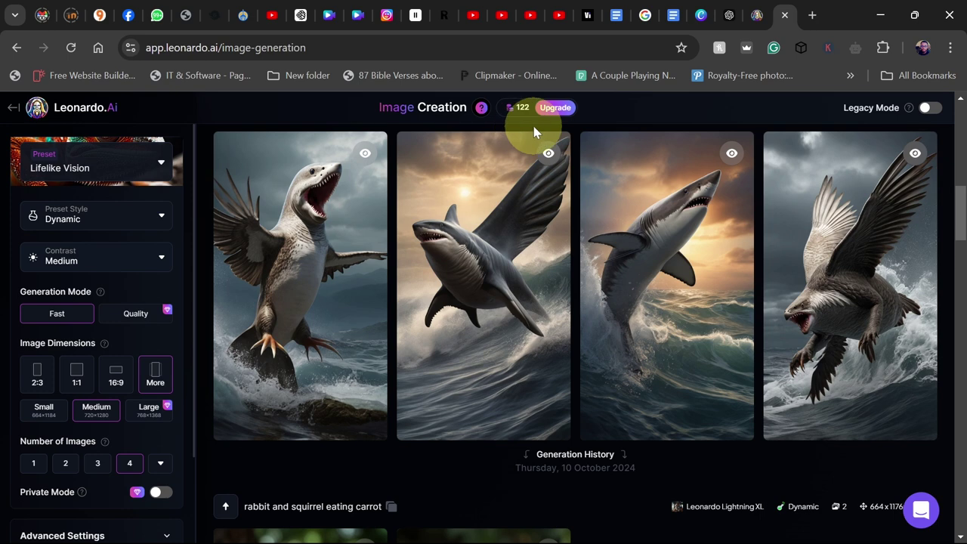
# Look over the four Leonardo.Ai shark-bird images, briefly comparing Designer's lion-fish results.
pyautogui.moveTo(616, 237)
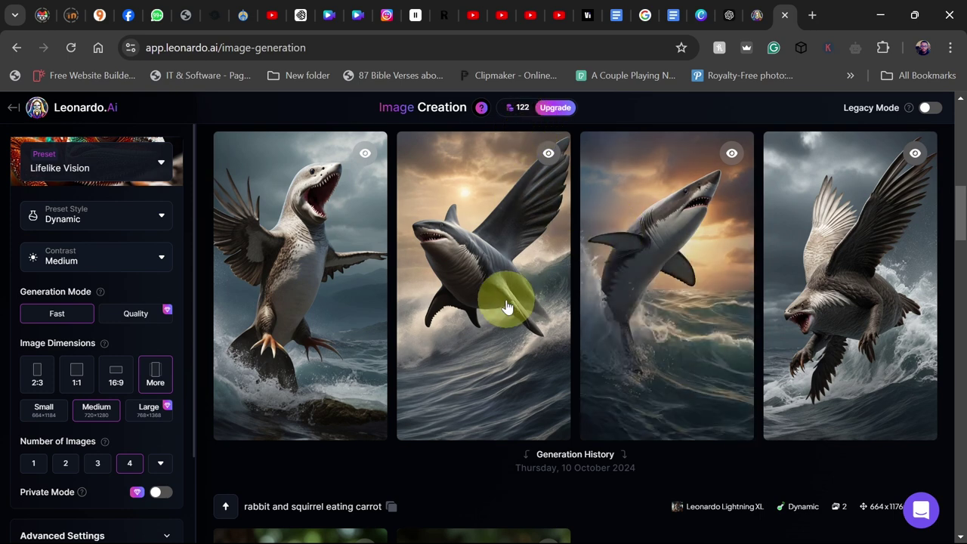
pyautogui.moveTo(495, 306)
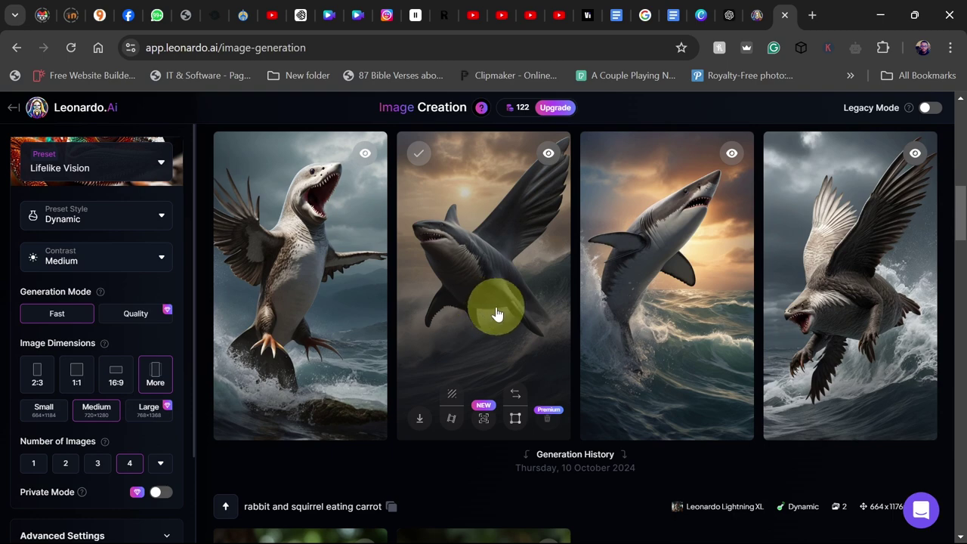
pyautogui.scroll(-3, 496, 312)
pyautogui.scroll(4, 491, 304)
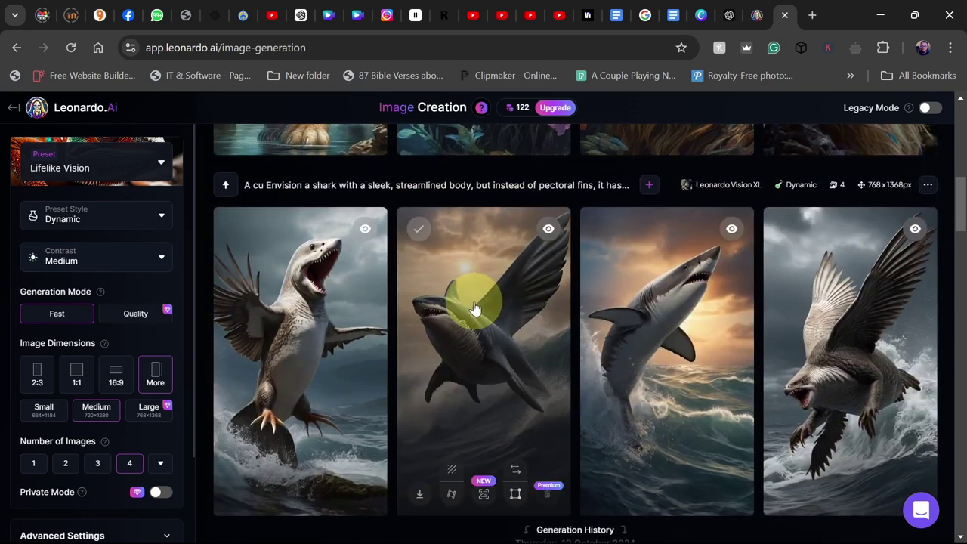
pyautogui.click(356, 533)
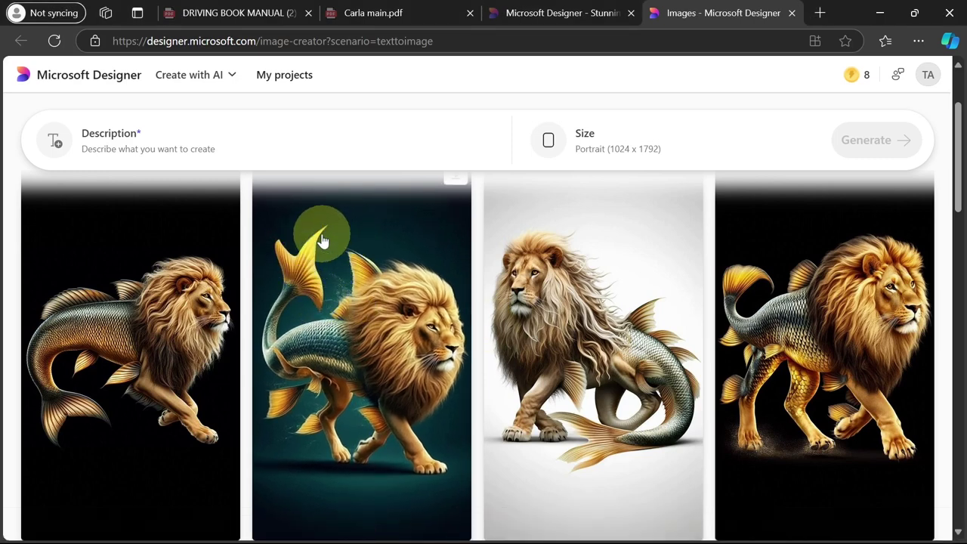
pyautogui.moveTo(492, 535)
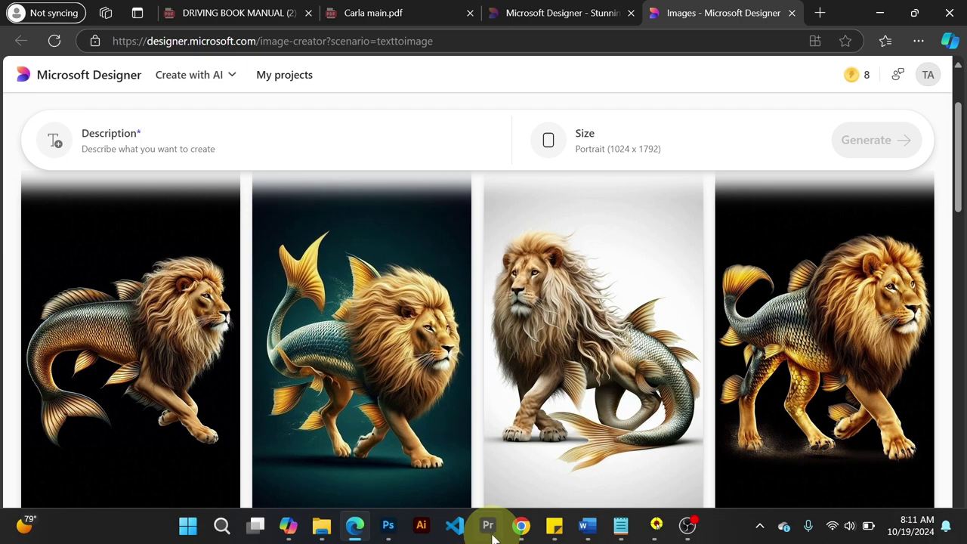
pyautogui.click(521, 528)
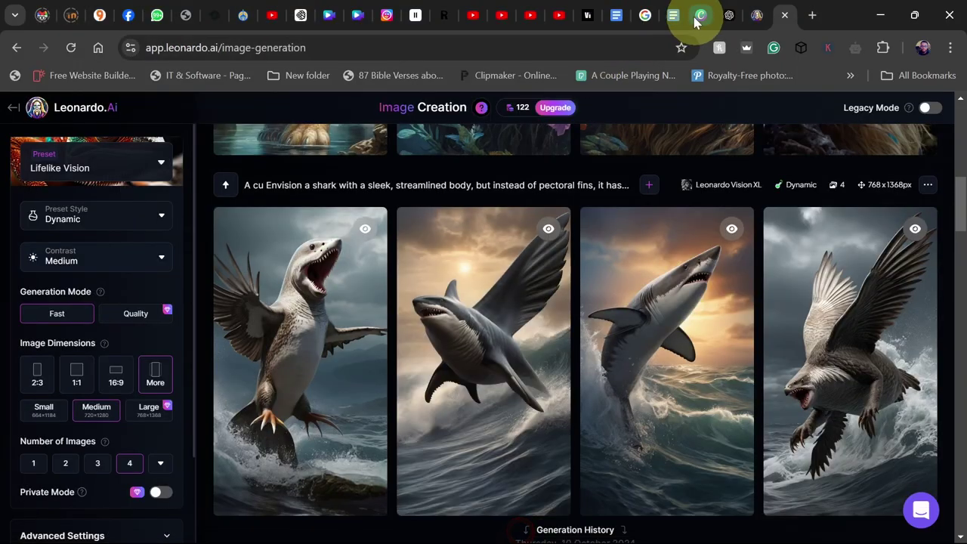
# Copy prompt 4, the Gorilla-Polar Bear Hybrid description, from ChatGPT for use in Designer.
pyautogui.click(725, 18)
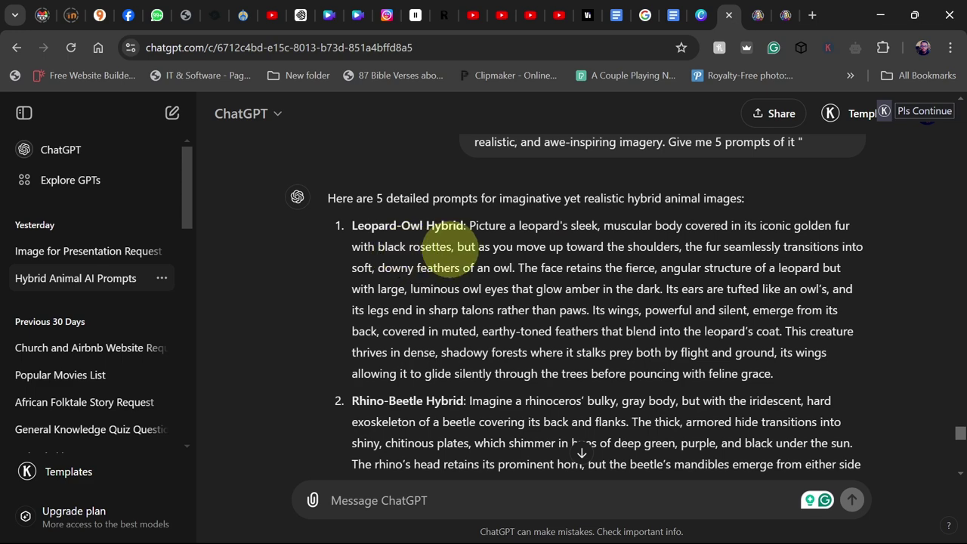
pyautogui.scroll(-1, 442, 227)
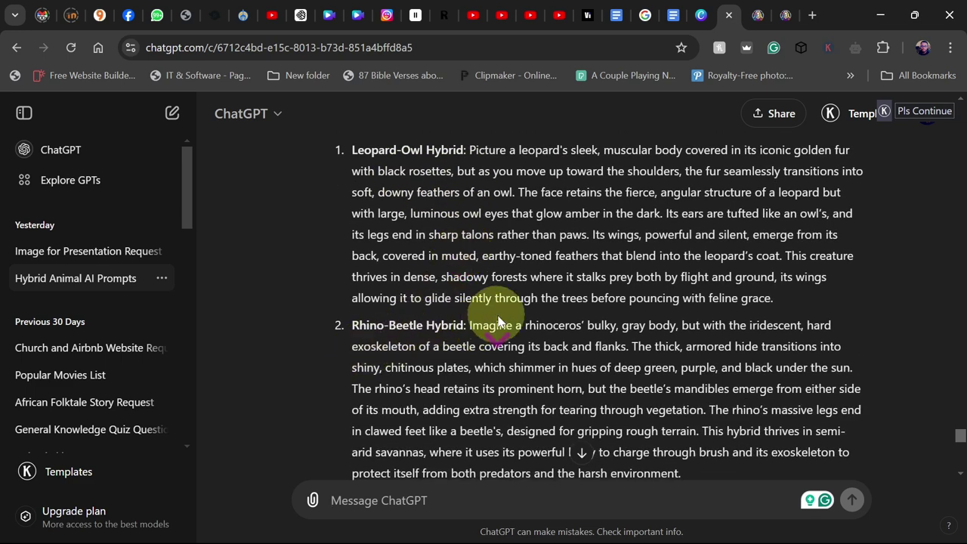
pyautogui.scroll(-3, 497, 317)
pyautogui.scroll(-1, 468, 295)
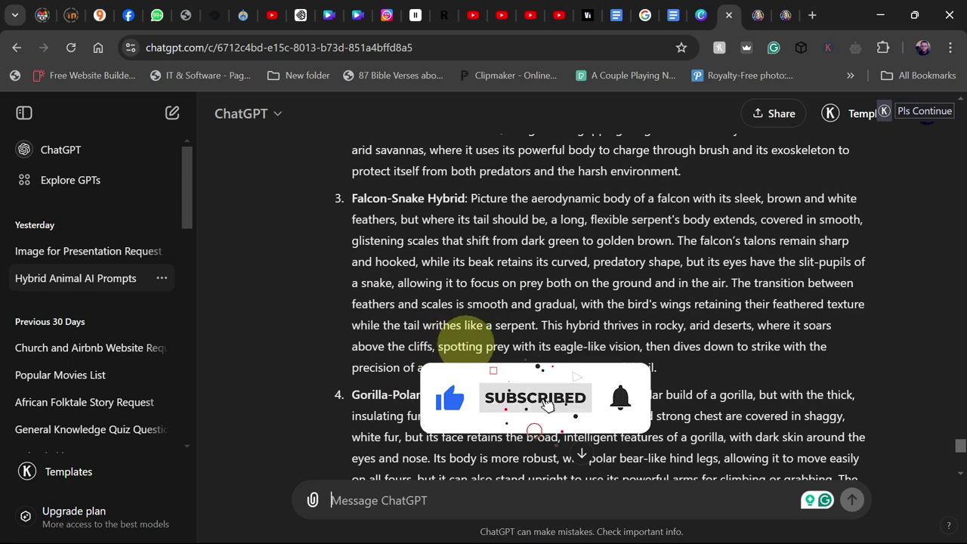
pyautogui.scroll(-3, 465, 336)
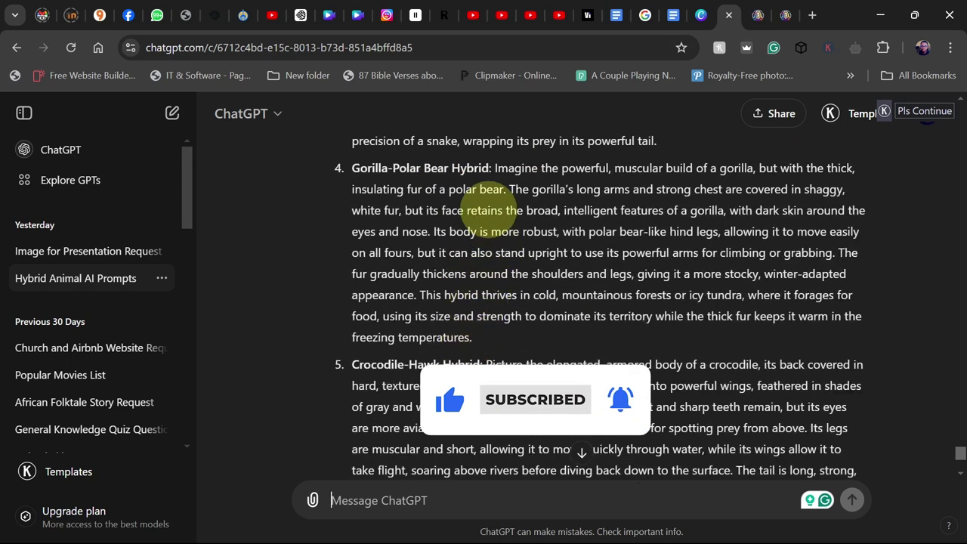
pyautogui.moveTo(495, 167); pyautogui.dragTo(505, 334)
pyautogui.hotkey('ctrl', 'c')
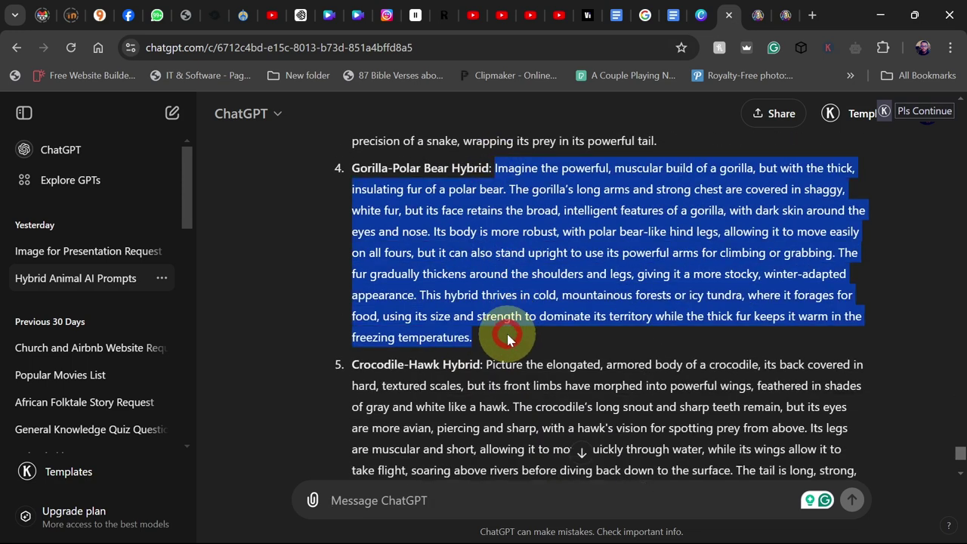
pyautogui.rightClick(443, 256)
pyautogui.click(487, 270)
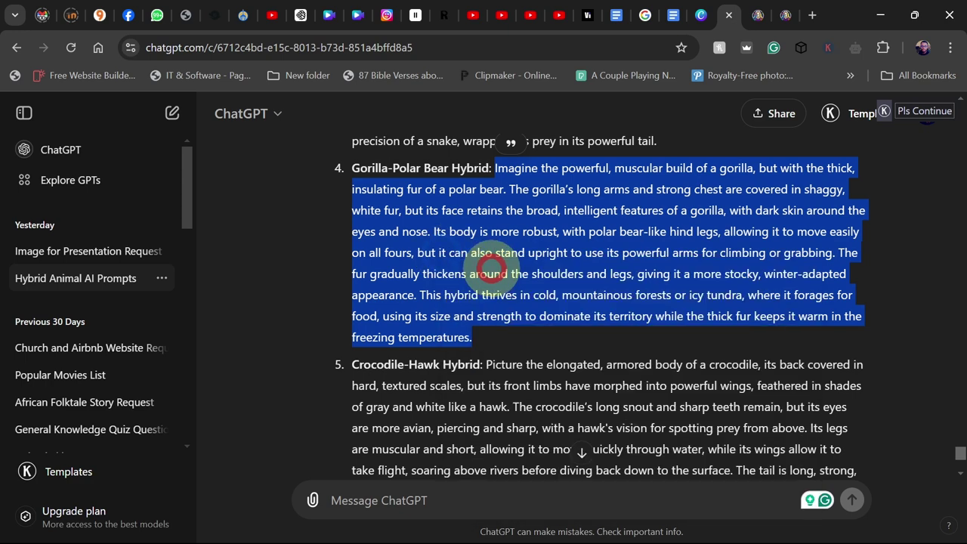
pyautogui.click(362, 525)
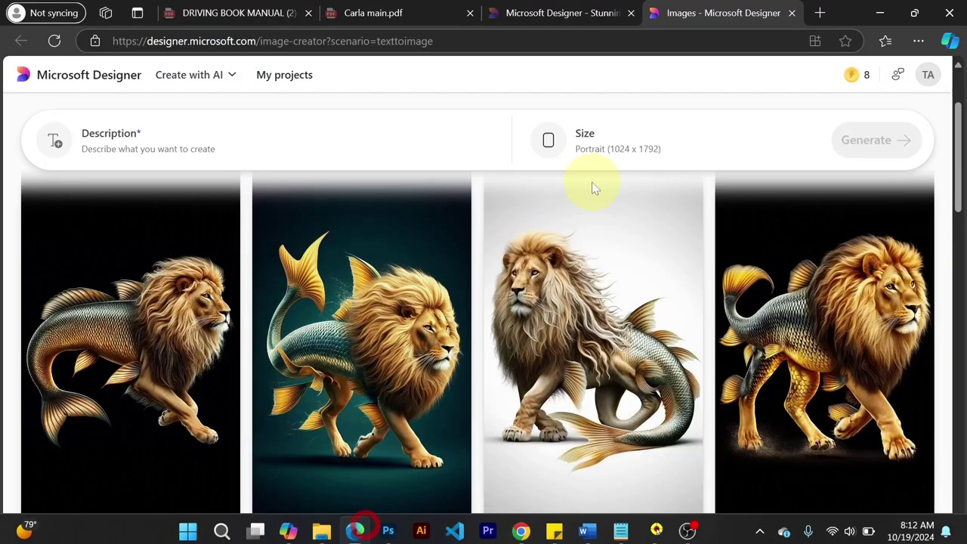
# Paste the gorilla-polar bear description and generate four Portrait (1024 x 1792) images.
pyautogui.click(248, 144)
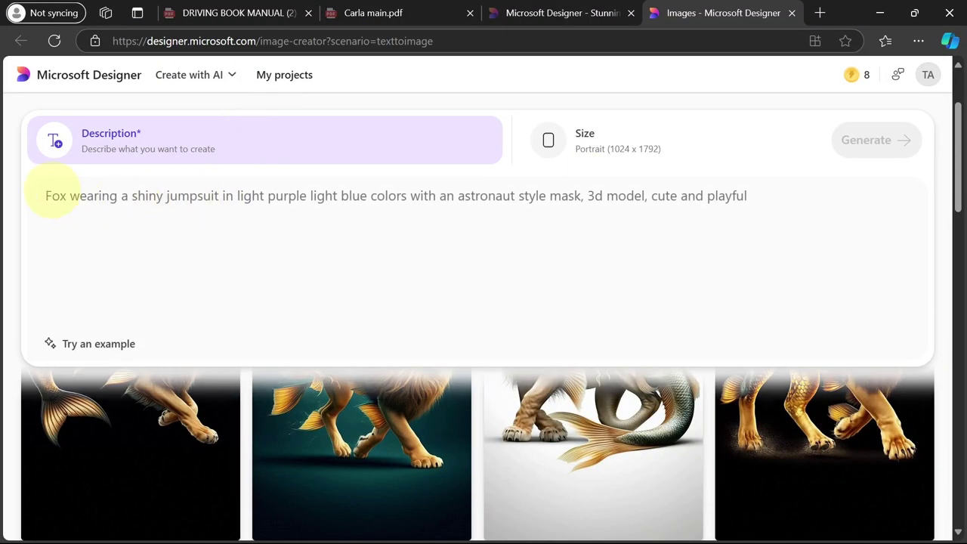
pyautogui.rightClick(44, 195)
pyautogui.click(87, 339)
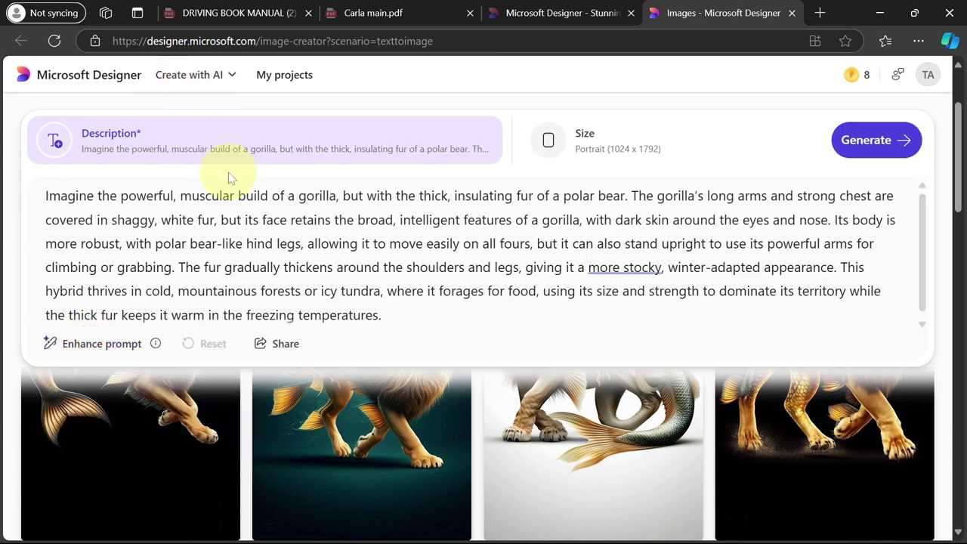
pyautogui.click(617, 140)
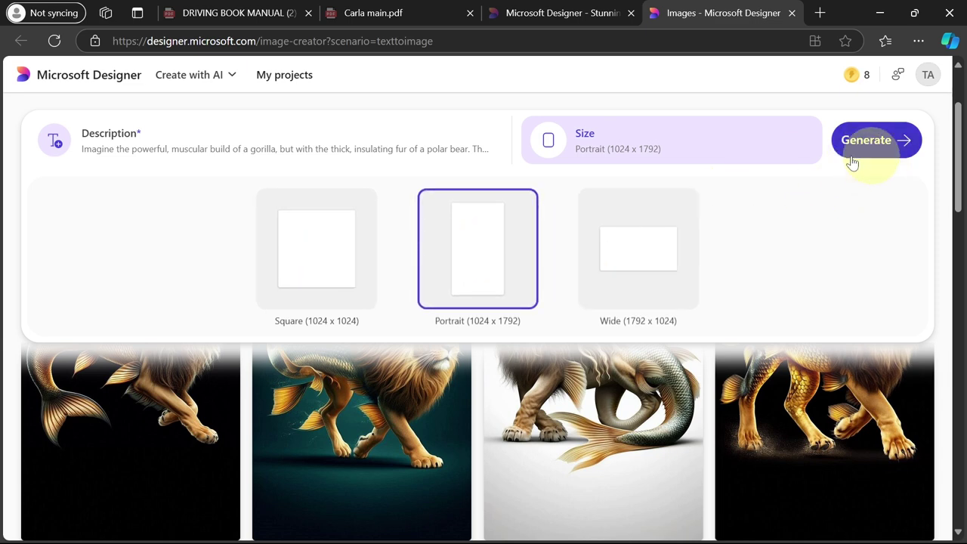
pyautogui.click(867, 139)
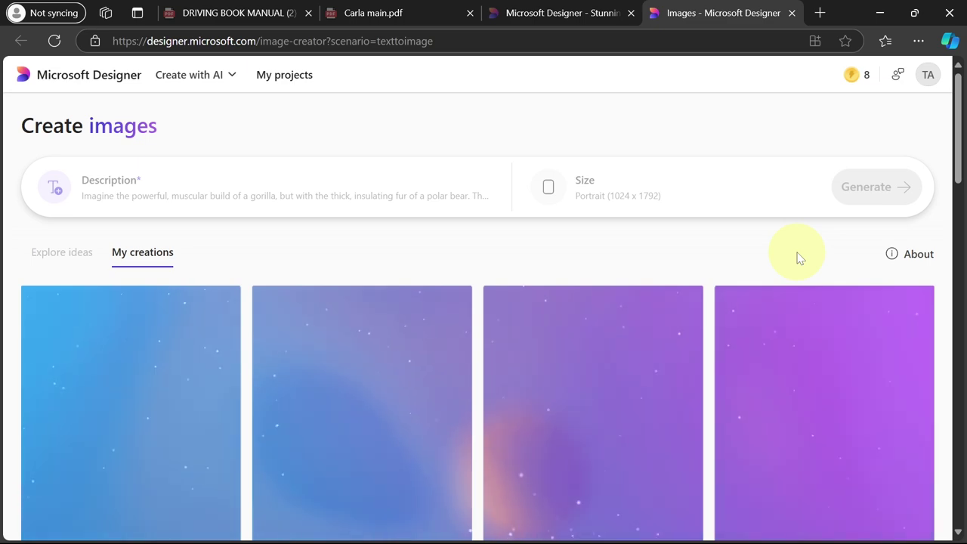
# Browse the generated gorilla variations, including the collage and standing purple-grey gorilla.
pyautogui.scroll(-1, 746, 198)
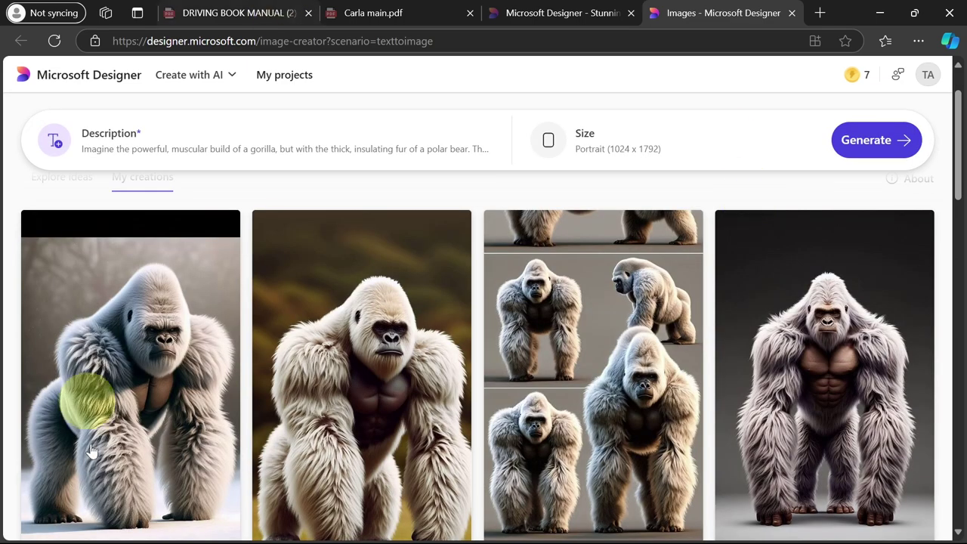
pyautogui.scroll(-2, 442, 370)
pyautogui.scroll(2, 338, 348)
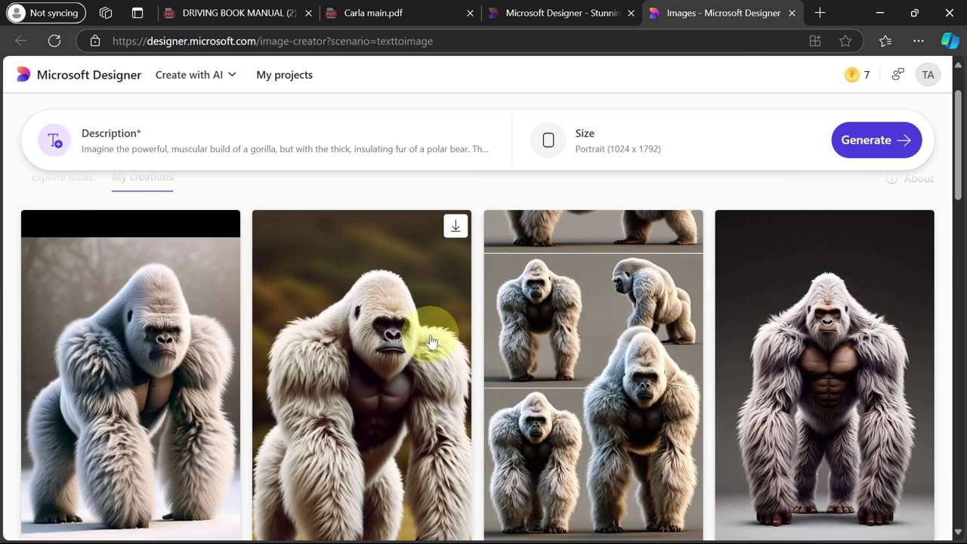
pyautogui.scroll(-1, 428, 341)
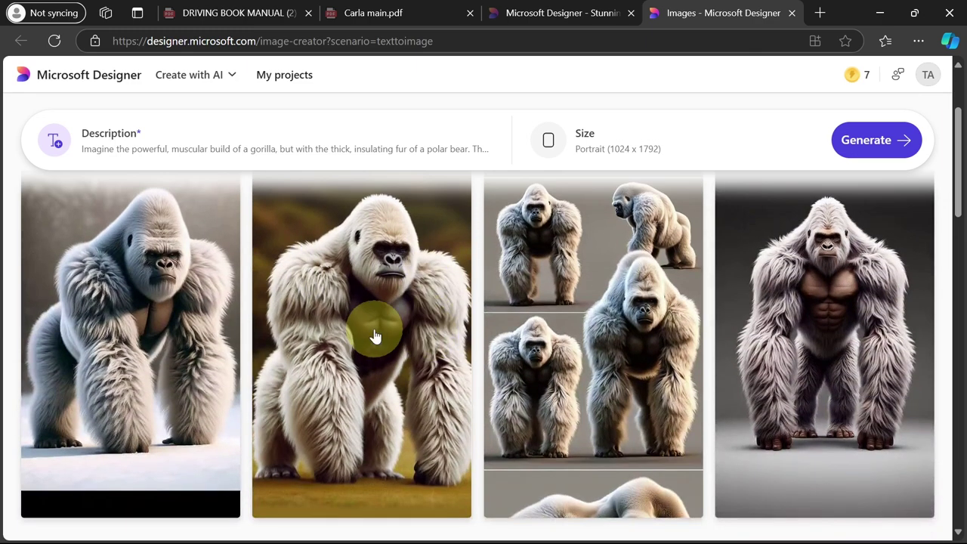
pyautogui.click(157, 326)
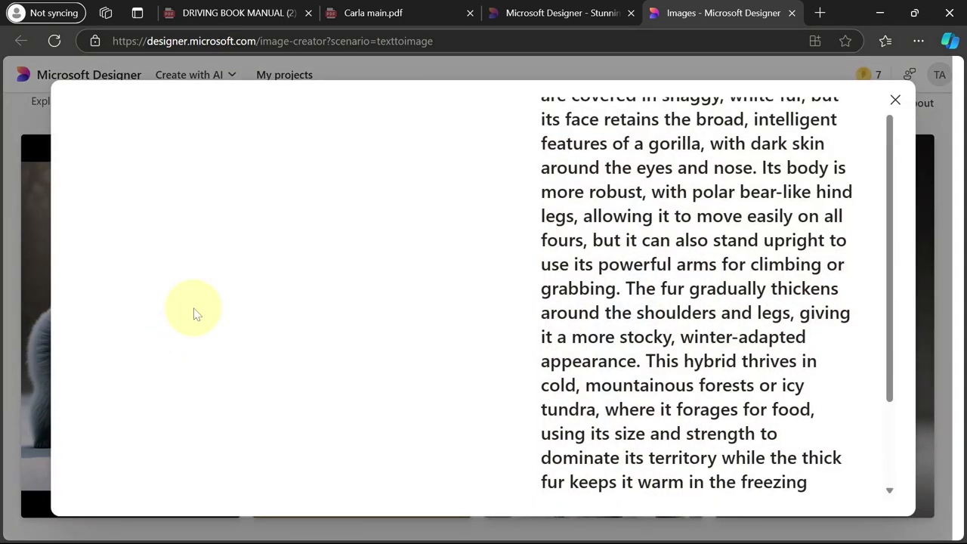
pyautogui.click(492, 299)
pyautogui.click(492, 299)
pyautogui.click(492, 302)
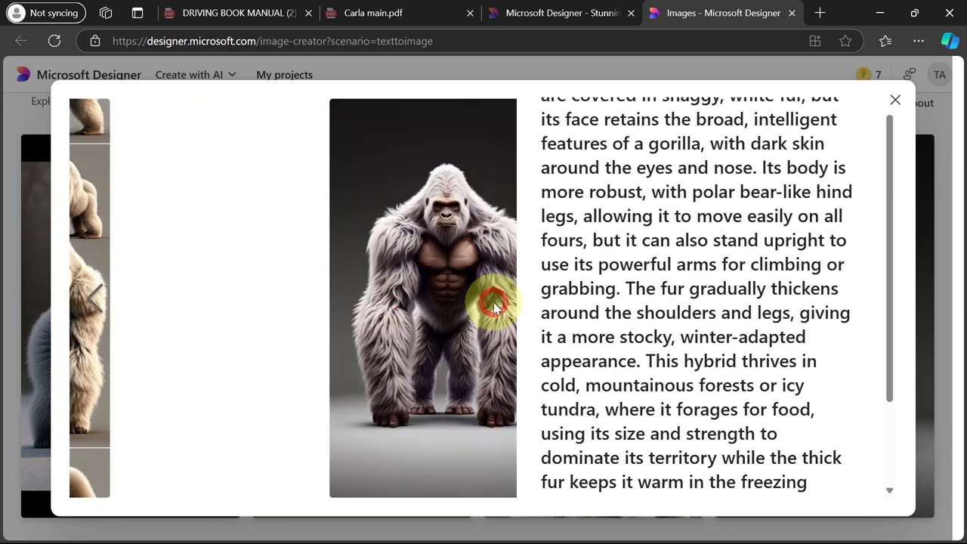
pyautogui.click(106, 298)
# Download the single furry gorilla image, then select Designer (17) in Downloads.
pyautogui.scroll(-3, 487, 352)
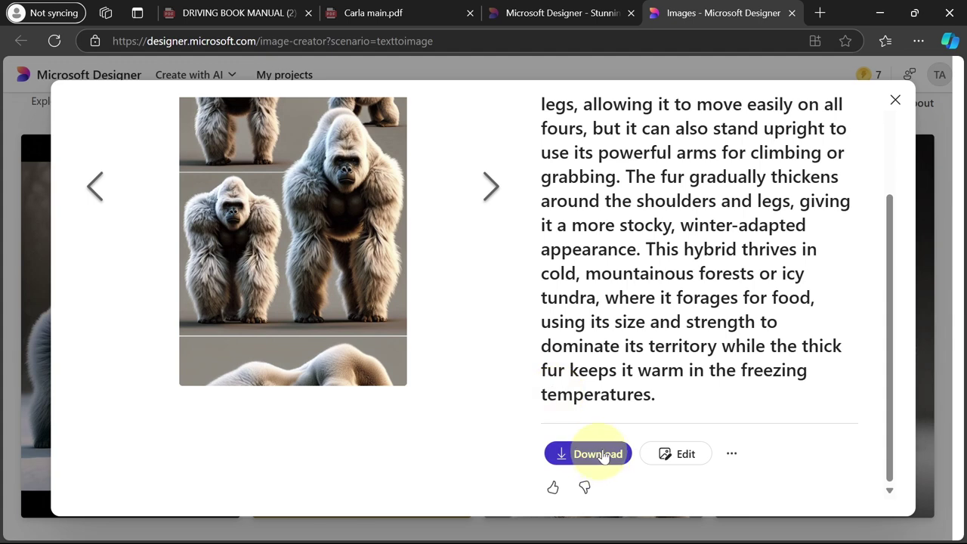
pyautogui.click(495, 188)
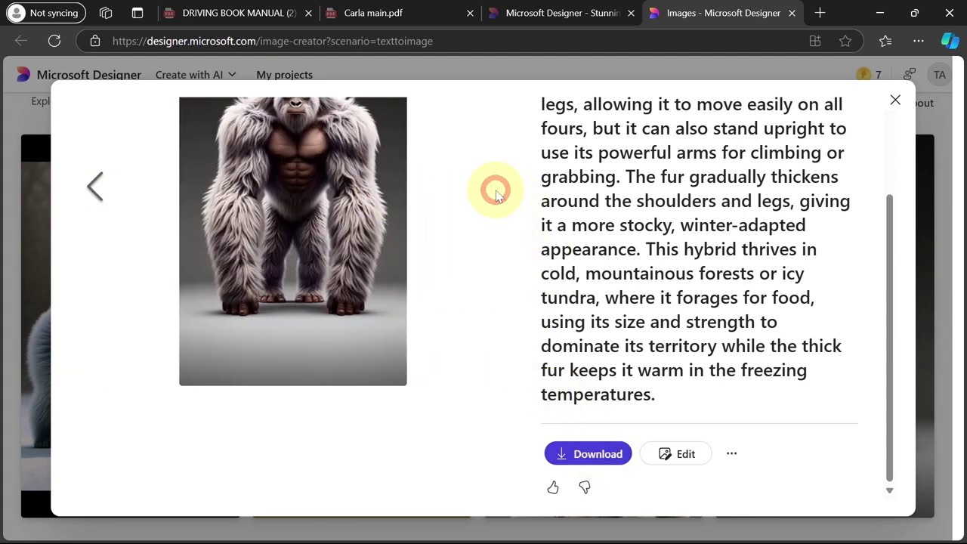
pyautogui.click(586, 454)
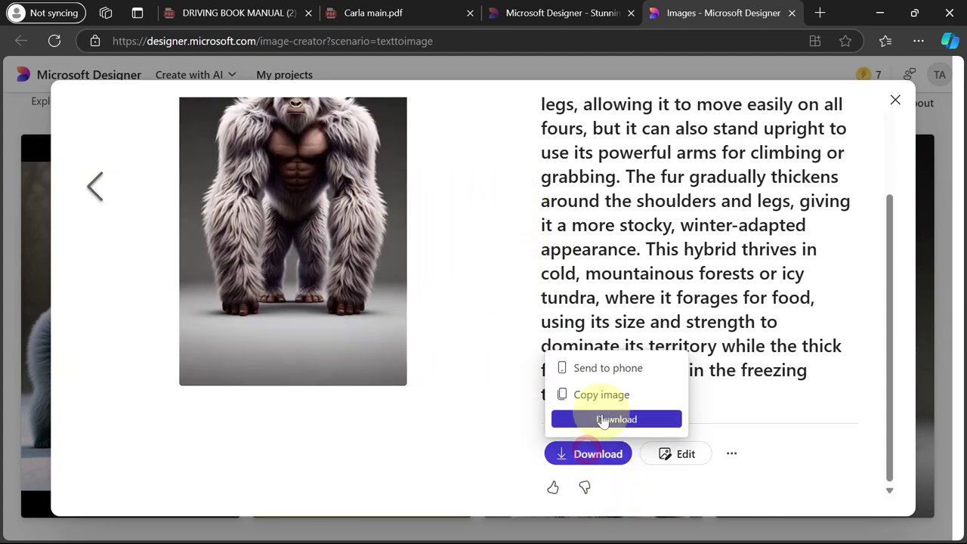
pyautogui.click(597, 417)
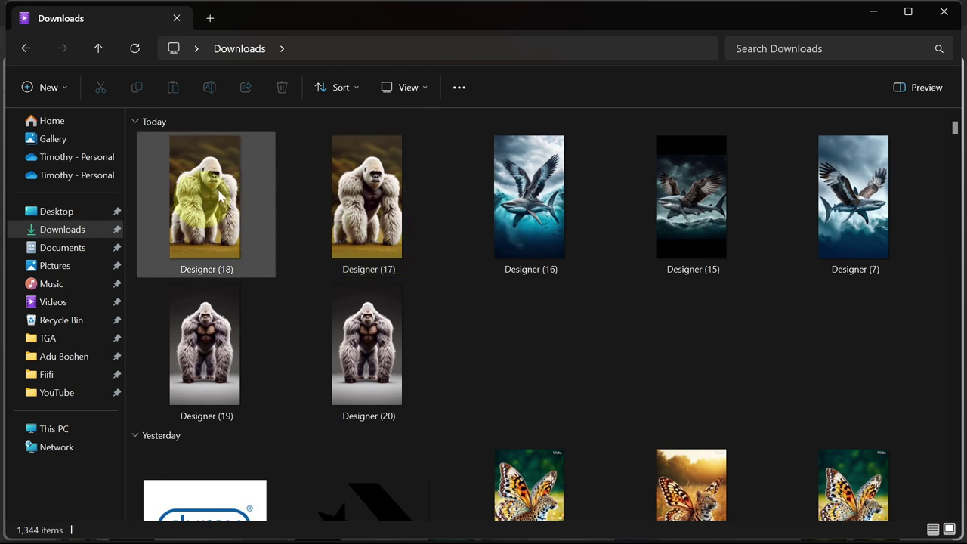
pyautogui.click(304, 229)
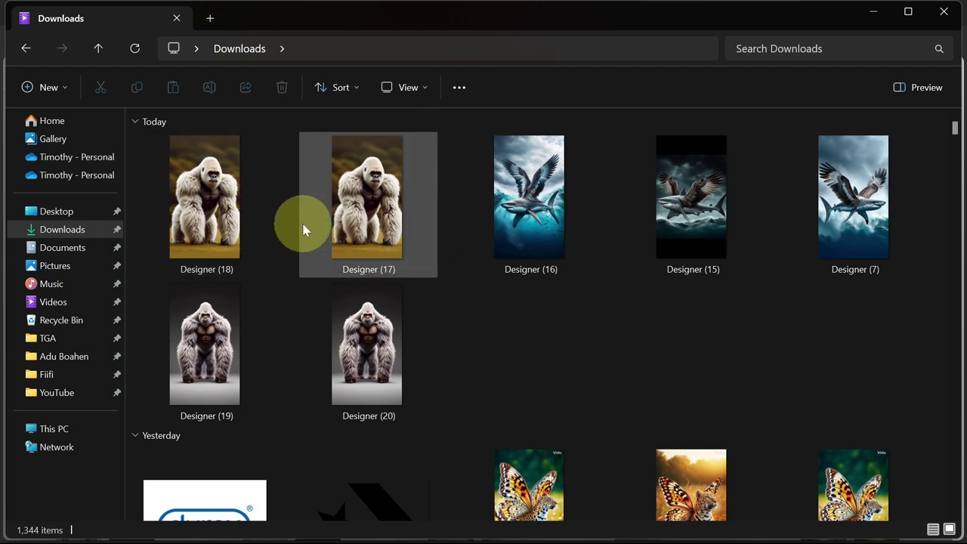
# Check the downloads through Designer (20), then open Vidu's video creation page in Chrome.
pyautogui.press('Down')
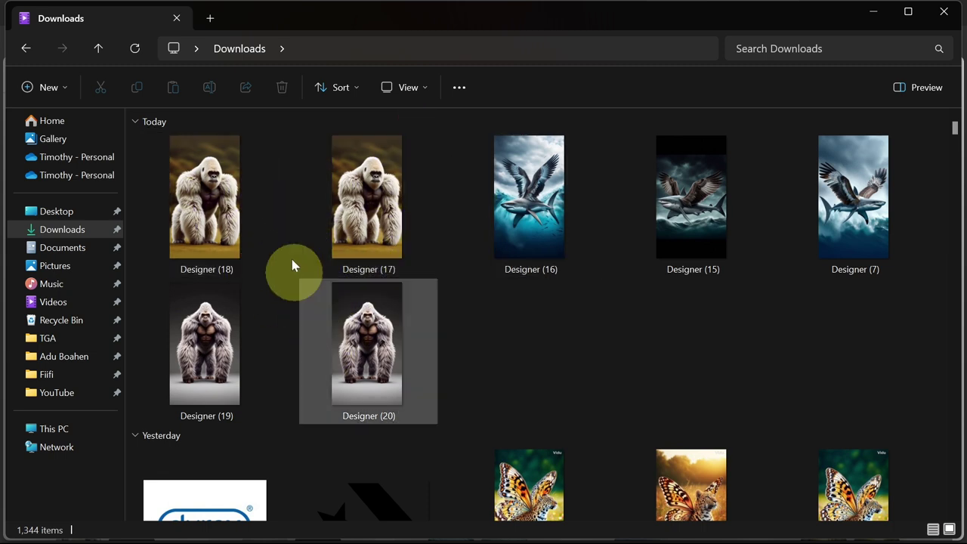
pyautogui.click(505, 528)
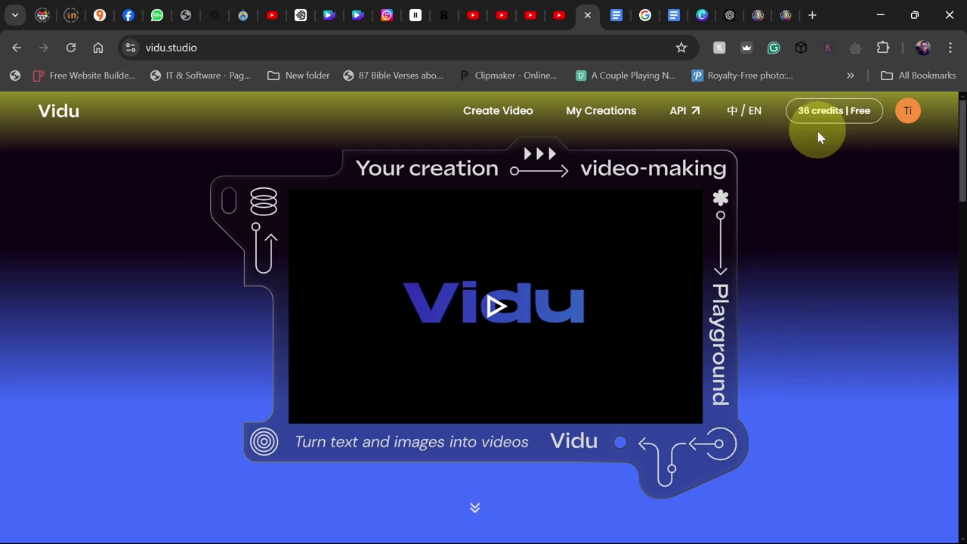
pyautogui.click(506, 111)
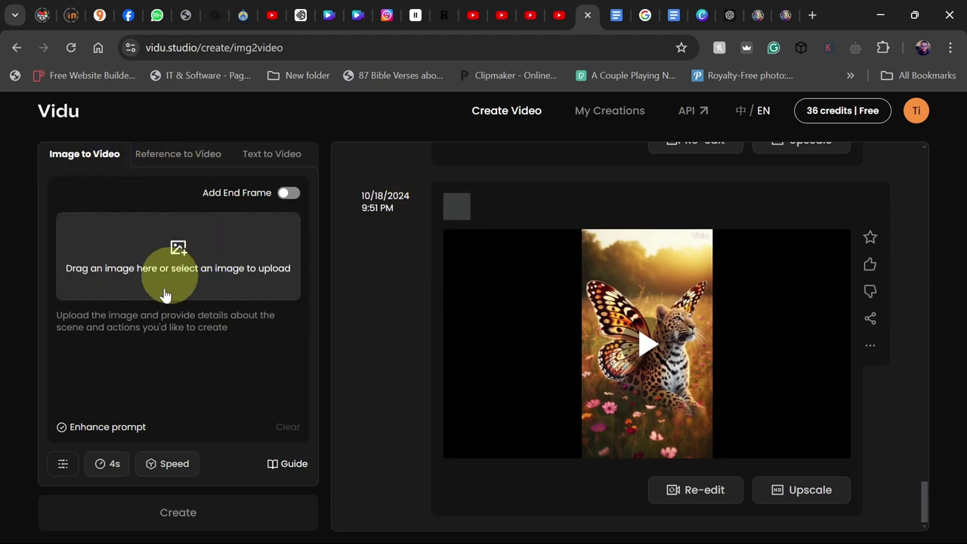
# Drag the Designer (20) standing gorilla image from Downloads into Vidu's Image to Video frame.
pyautogui.moveTo(446, 533)
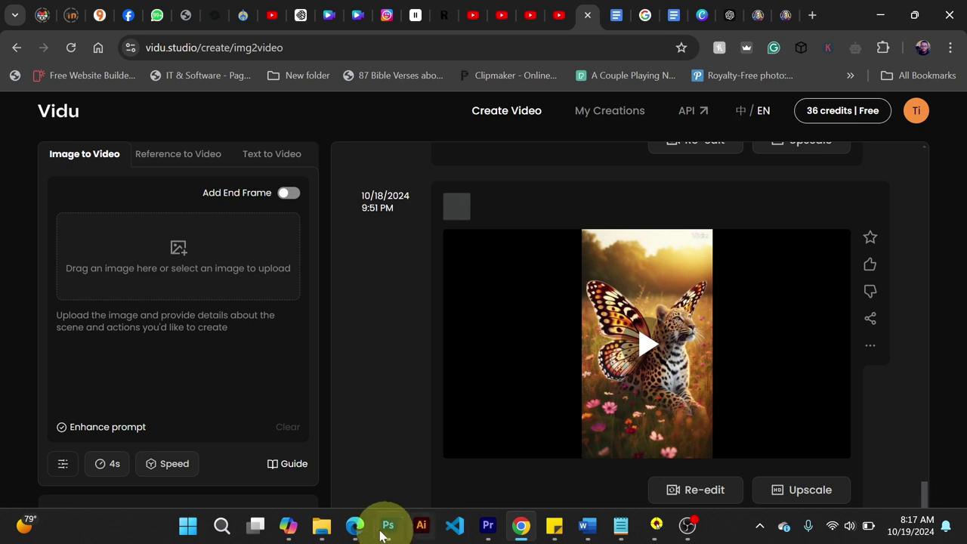
pyautogui.moveTo(332, 532)
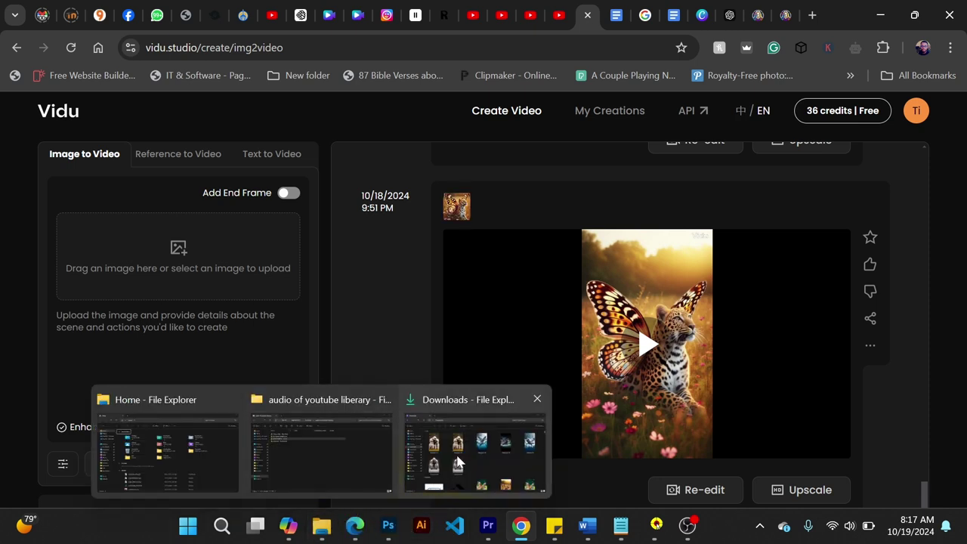
pyautogui.click(455, 453)
pyautogui.click(367, 344)
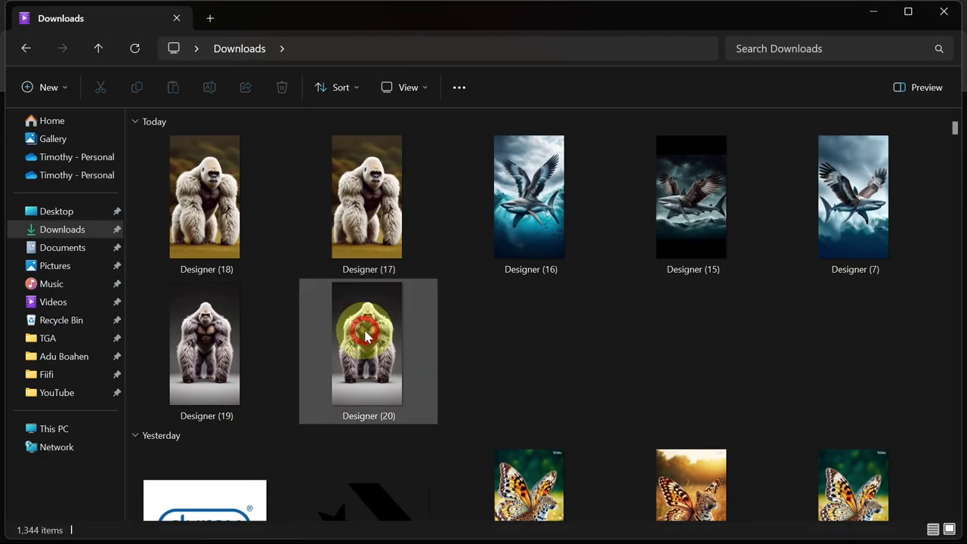
pyautogui.moveTo(675, 536)
pyautogui.click(618, 526)
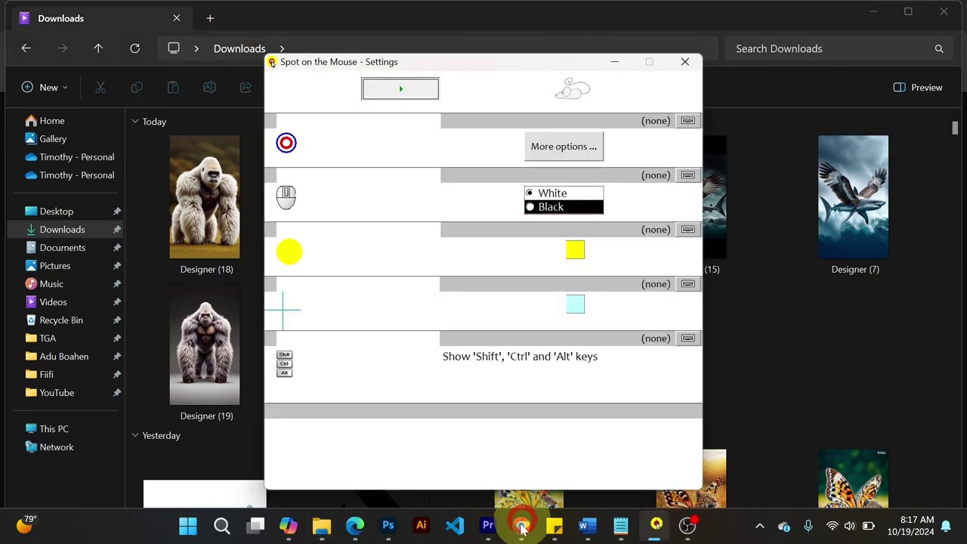
pyautogui.click(521, 525)
pyautogui.moveTo(285, 375); pyautogui.dragTo(179, 278)
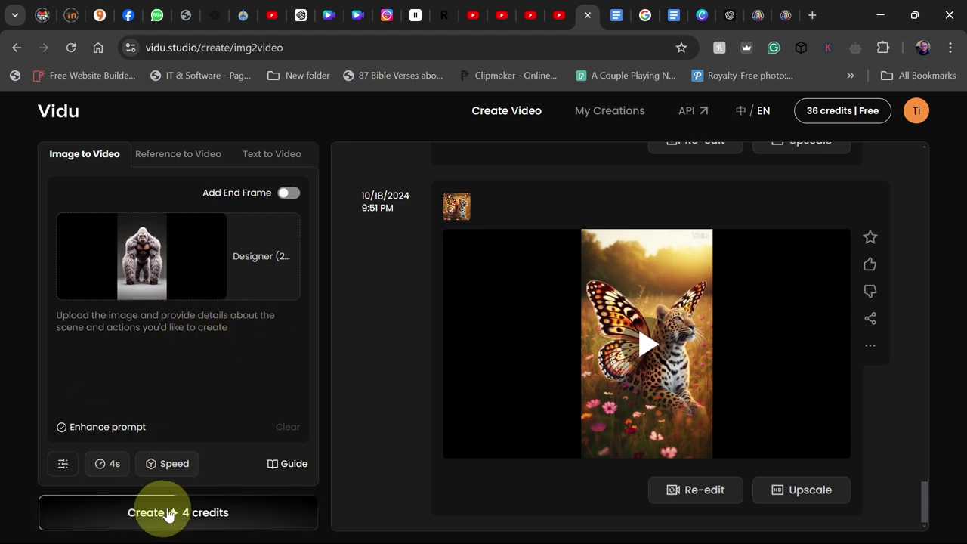
pyautogui.click(108, 463)
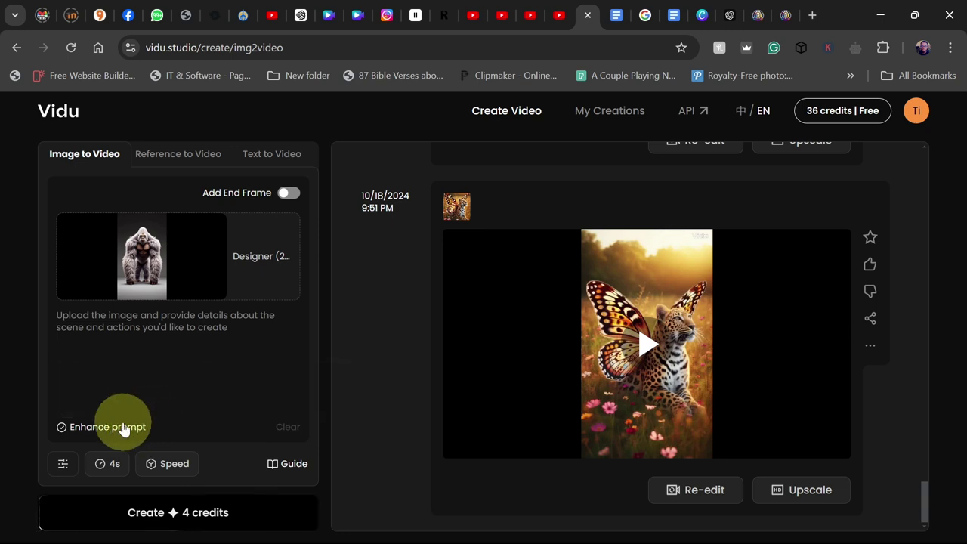
pyautogui.click(113, 465)
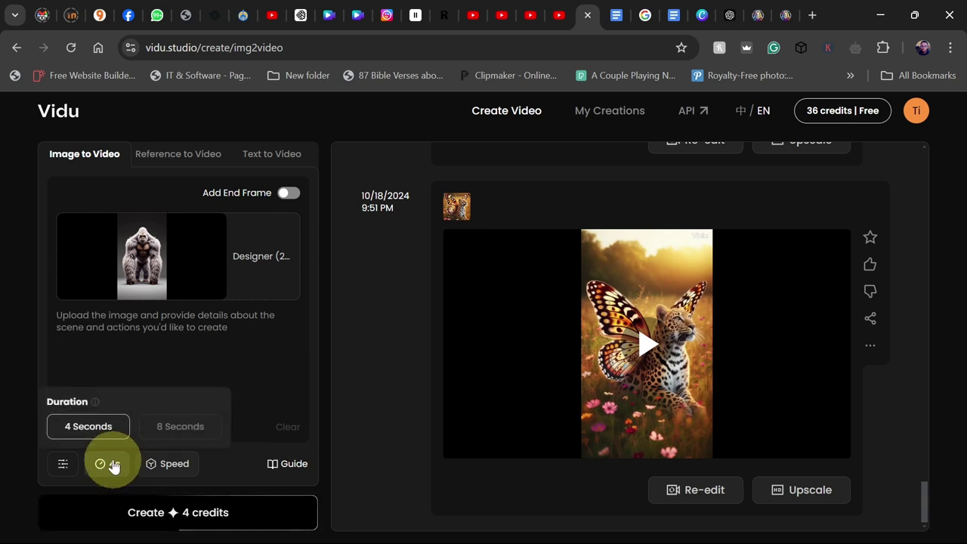
pyautogui.click(169, 432)
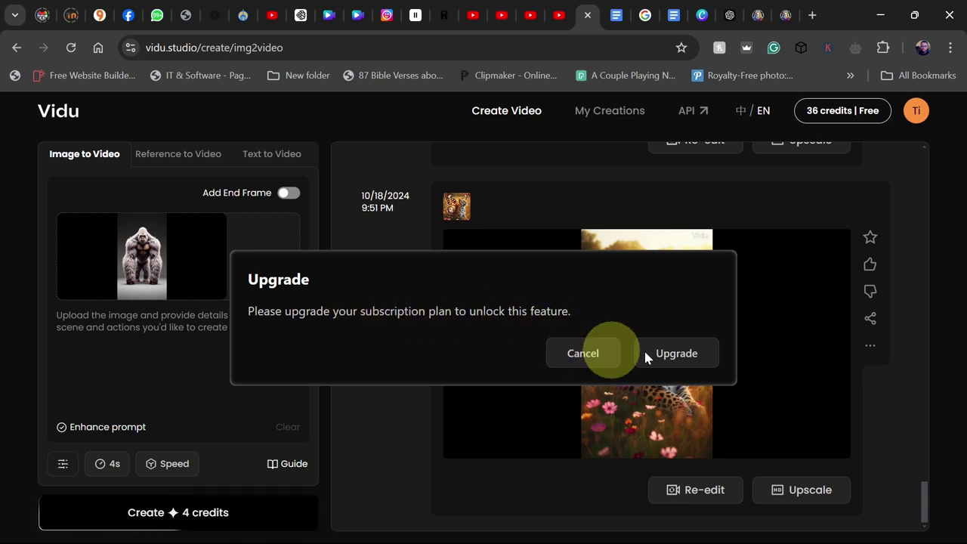
pyautogui.click(580, 353)
pyautogui.moveTo(140, 414)
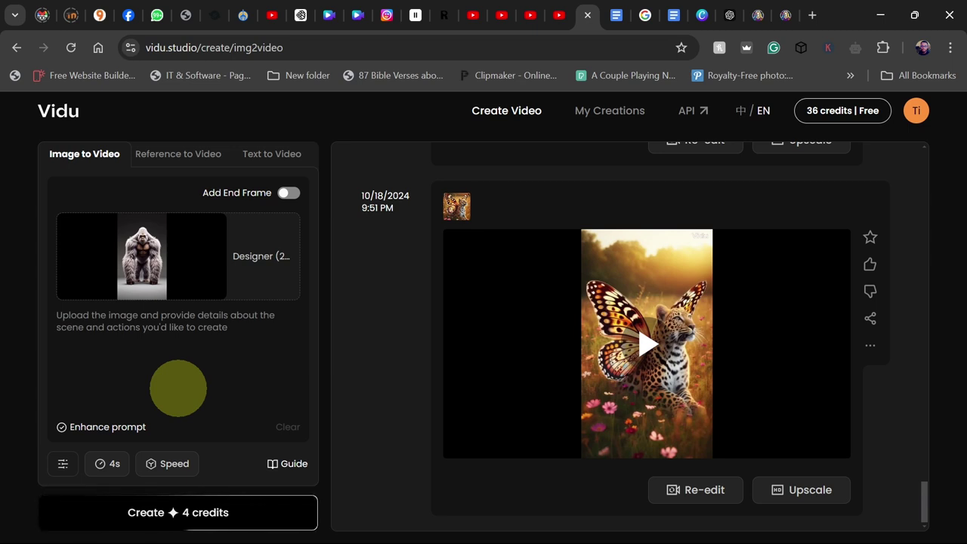
pyautogui.moveTo(106, 464)
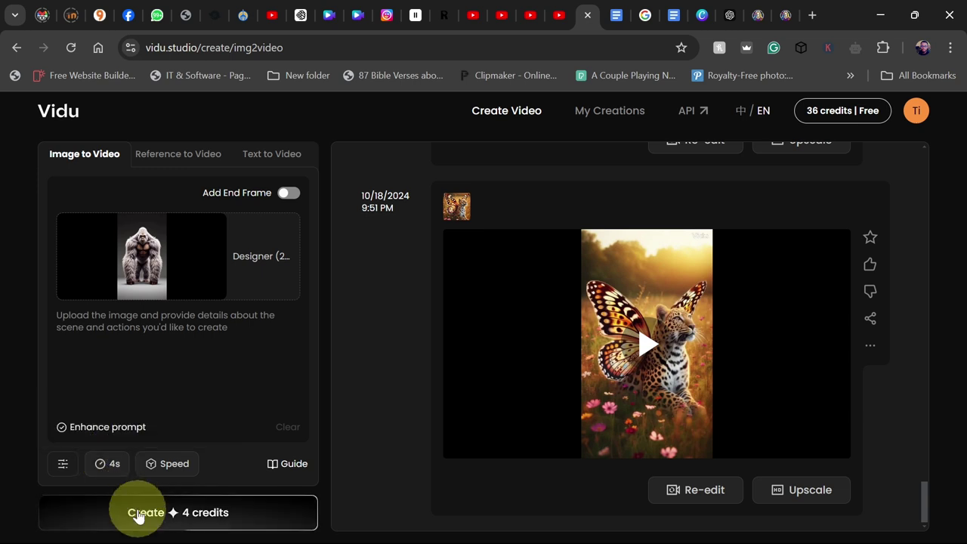
# Generate and play the 4-second gorilla video, save it as a 461 KB MP4, and delete the source image.
pyautogui.click(184, 516)
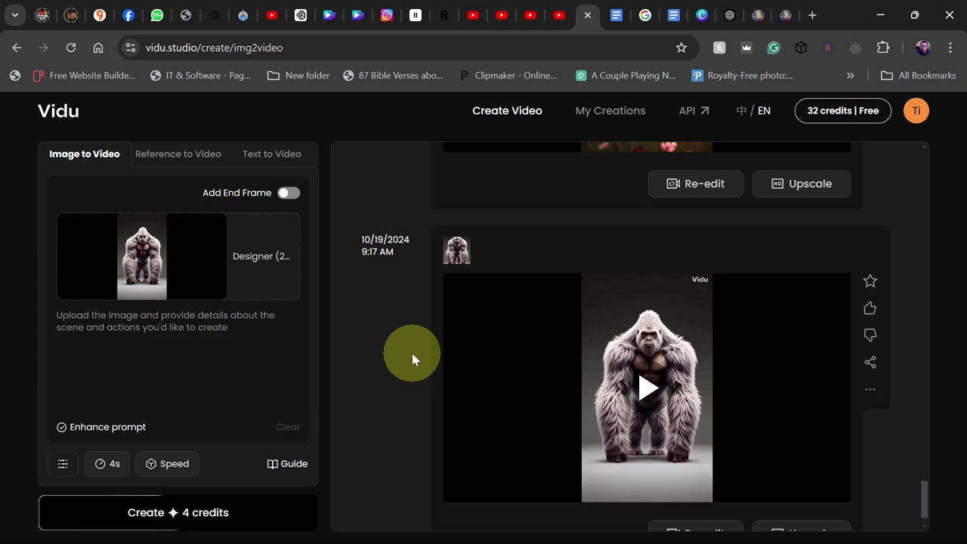
pyautogui.click(646, 384)
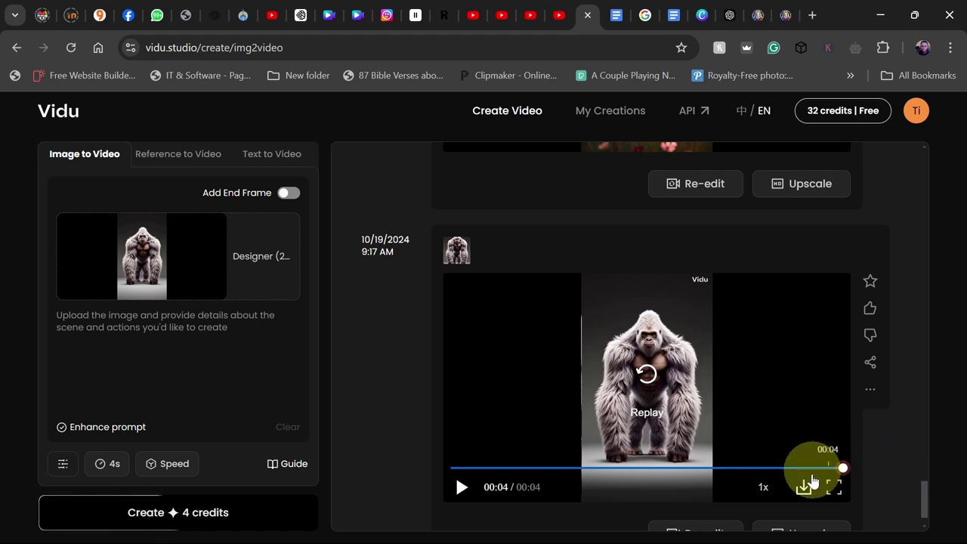
pyautogui.click(803, 488)
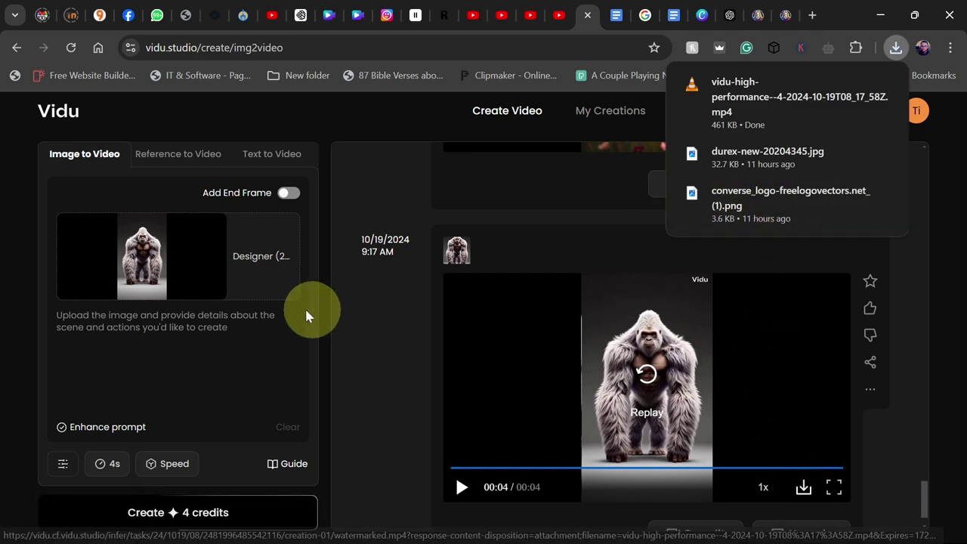
pyautogui.click(216, 227)
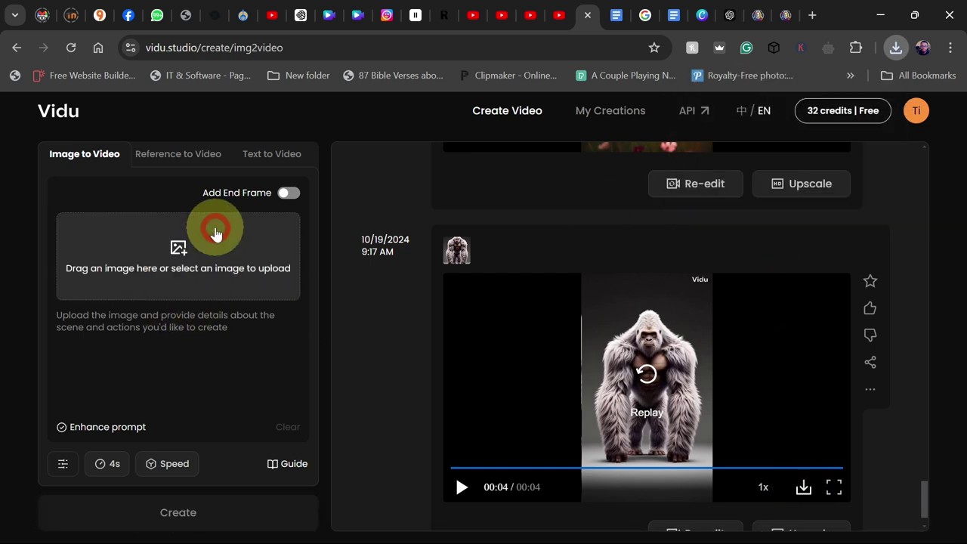
# Upload the Designer (18) white gorilla image from Downloads as the video source.
pyautogui.moveTo(321, 521)
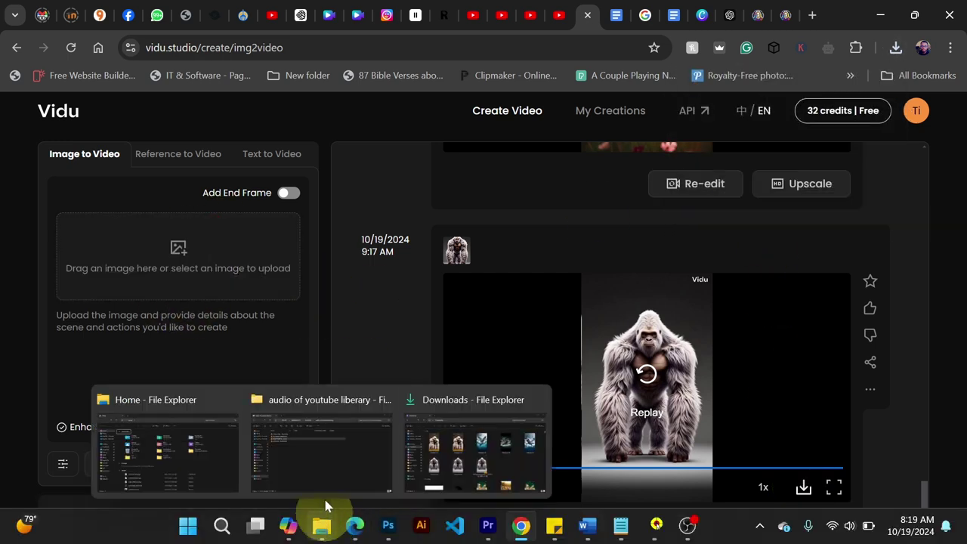
pyautogui.click(447, 453)
pyautogui.moveTo(225, 249); pyautogui.dragTo(164, 287)
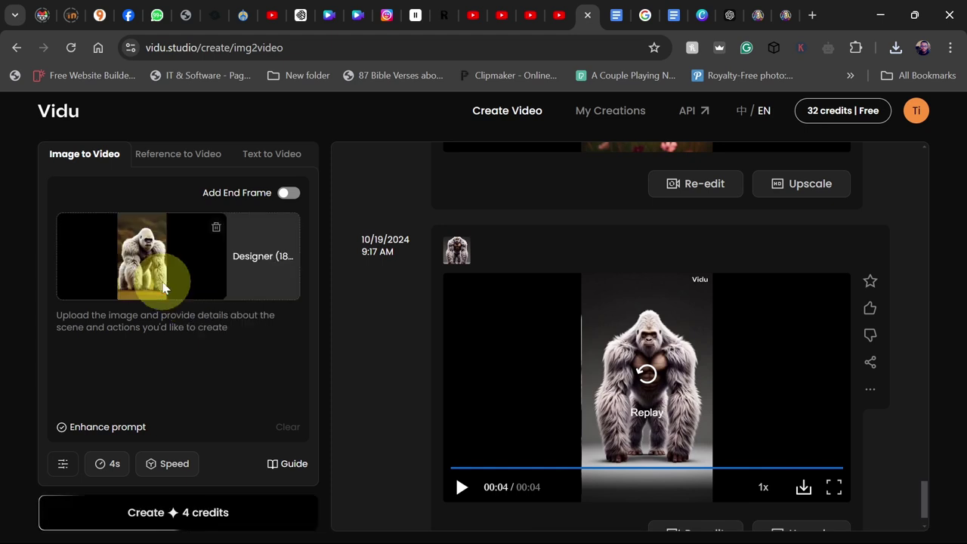
# Generate and play the white gorilla video, then download it as a 606 KB MP4.
pyautogui.click(174, 514)
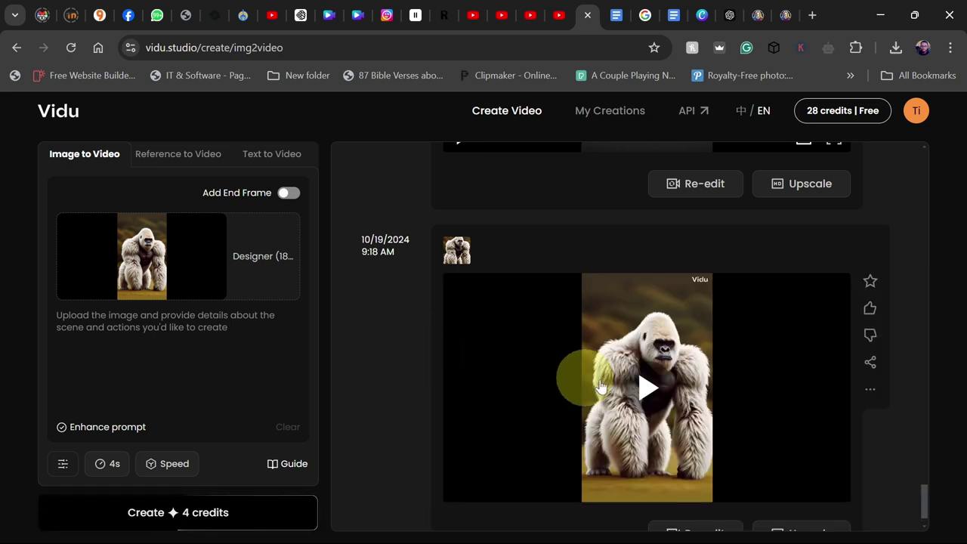
pyautogui.click(650, 388)
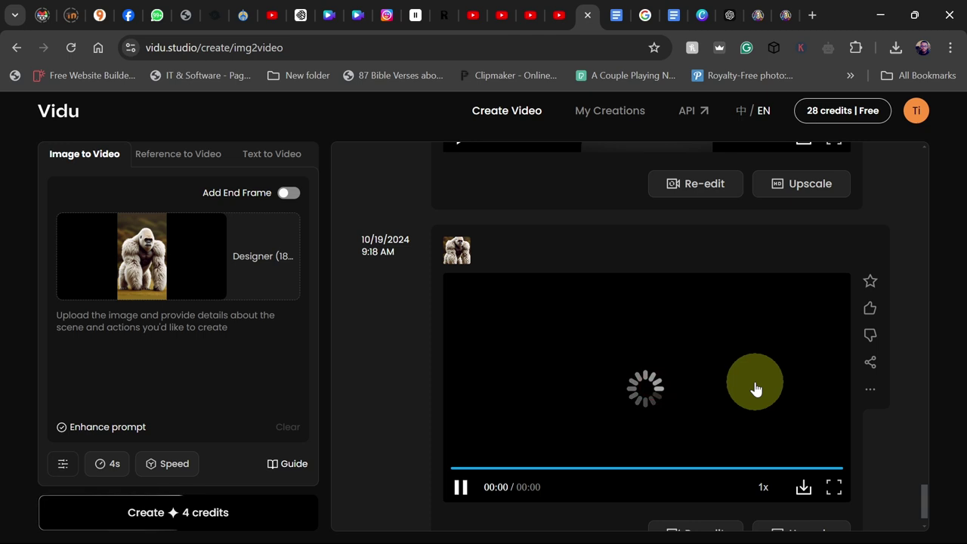
pyautogui.scroll(-1, 755, 366)
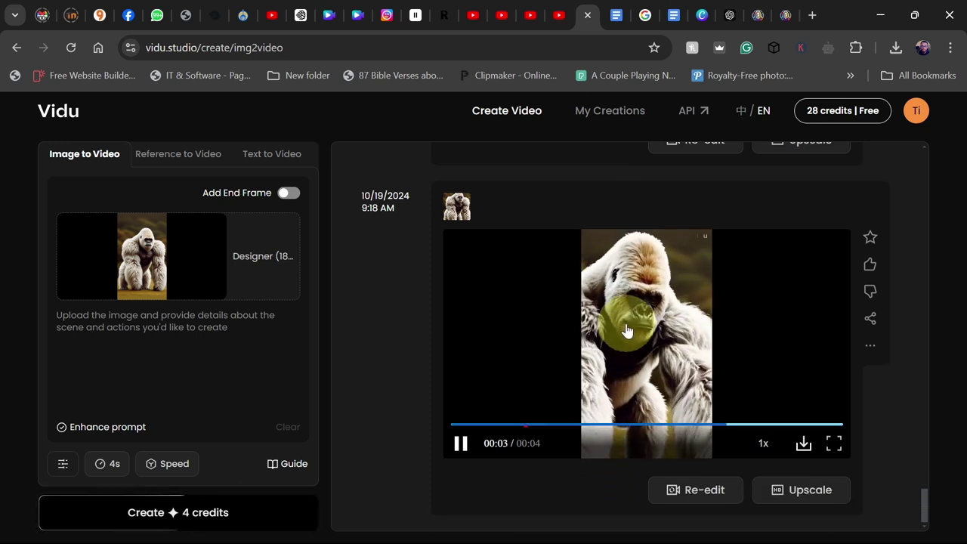
pyautogui.click(803, 445)
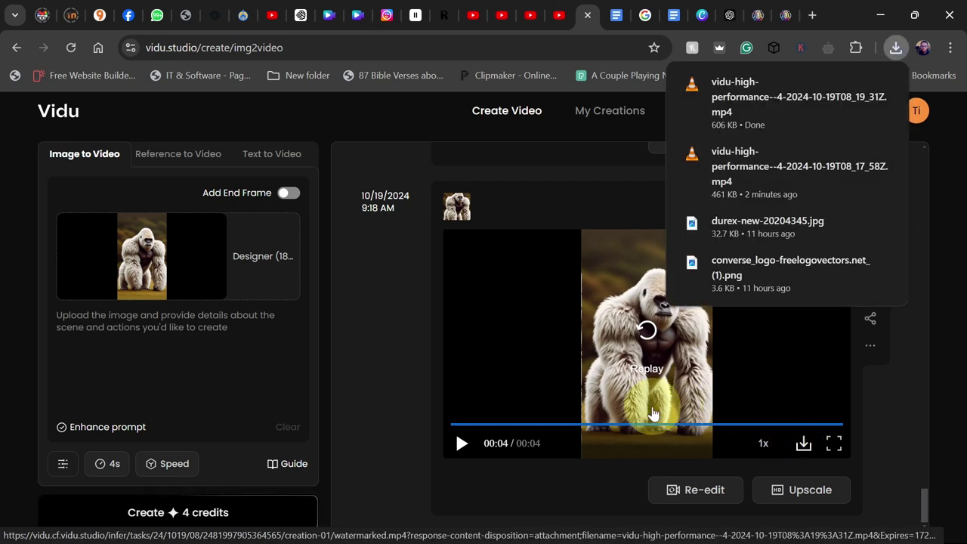
pyautogui.click(696, 15)
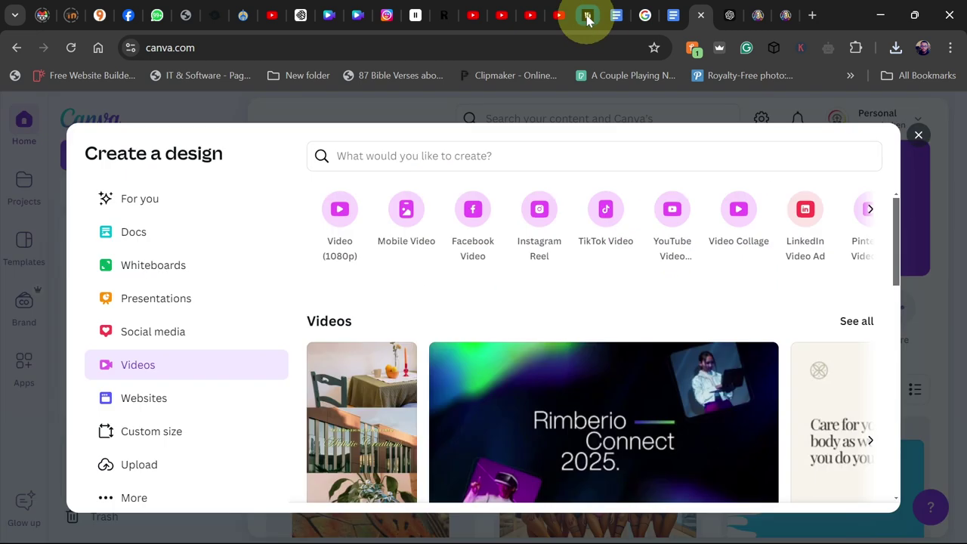
# Start a blank 5-second Mobile Video design from Canva's Create a design choices.
pyautogui.click(587, 15)
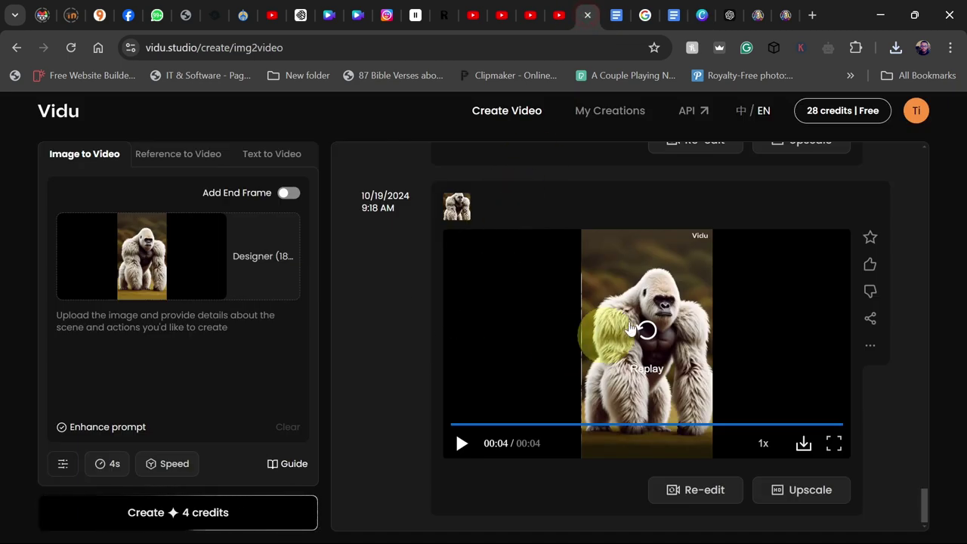
pyautogui.click(701, 15)
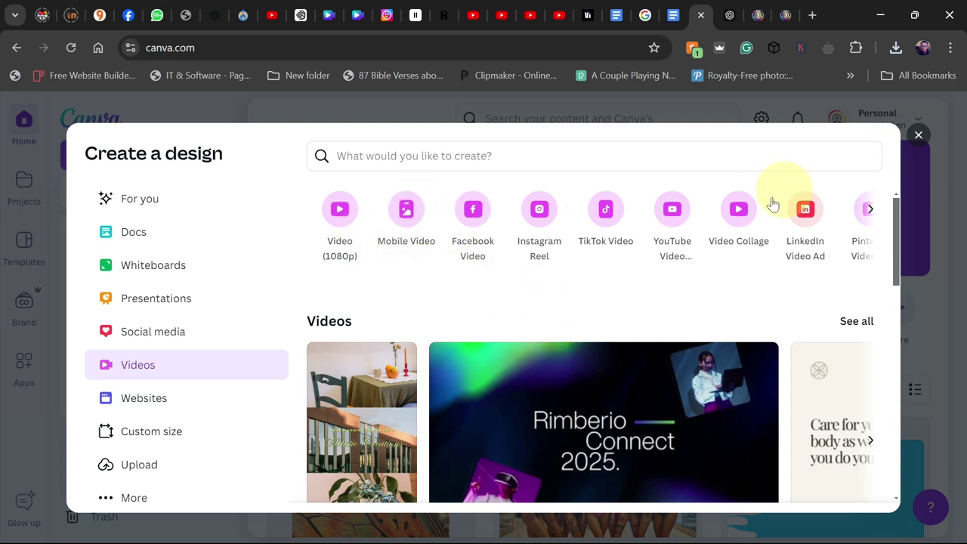
pyautogui.click(406, 211)
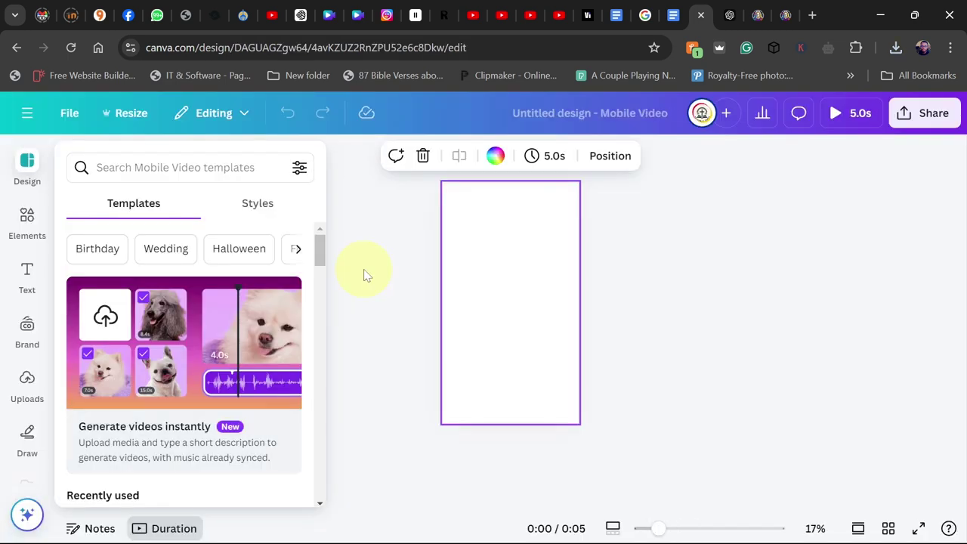
# Show the Uploads panel and scroll through previously uploaded images beside the blank Mobile Video page.
pyautogui.click(22, 393)
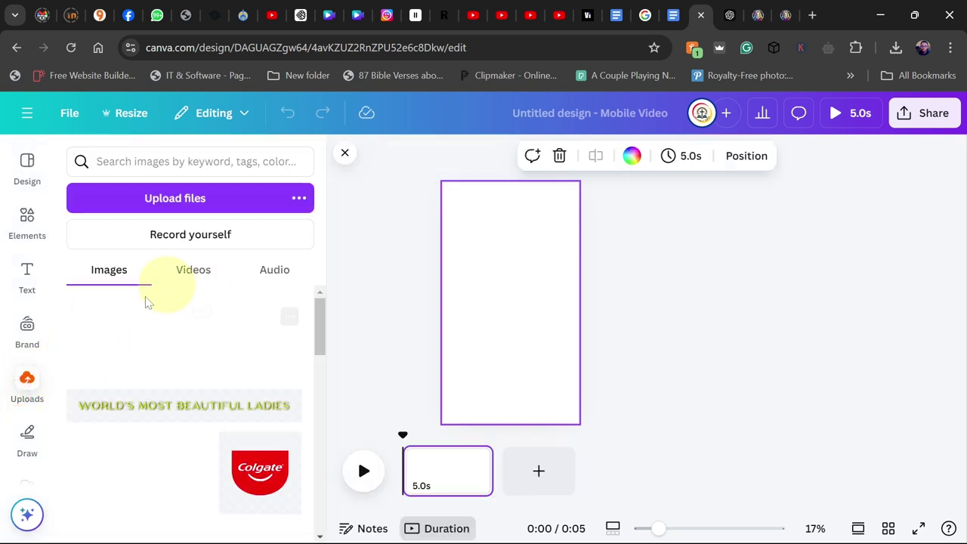
pyautogui.scroll(-5, 188, 336)
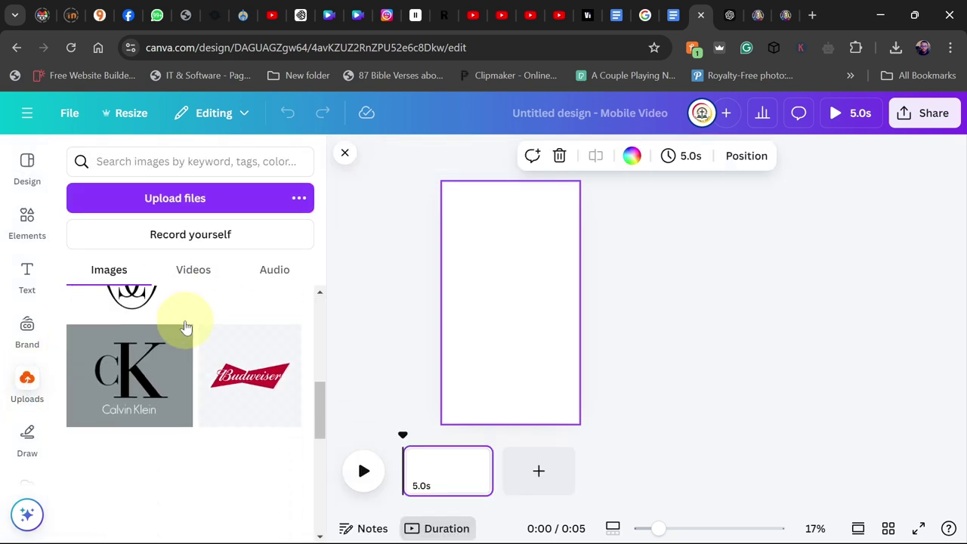